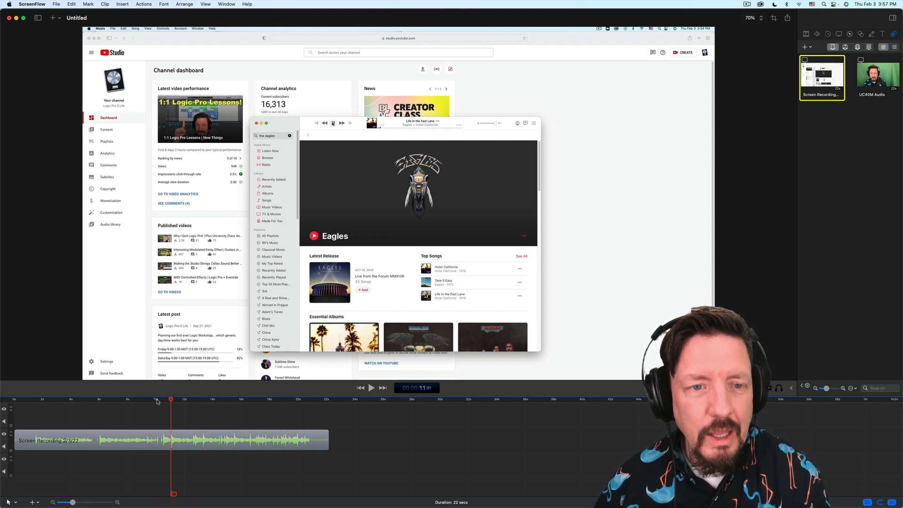
- Export the recording's audio as 'Kick Sample' using the manual Lossless – Audio Only preset
{"action": "key", "text": "super+Tab"}
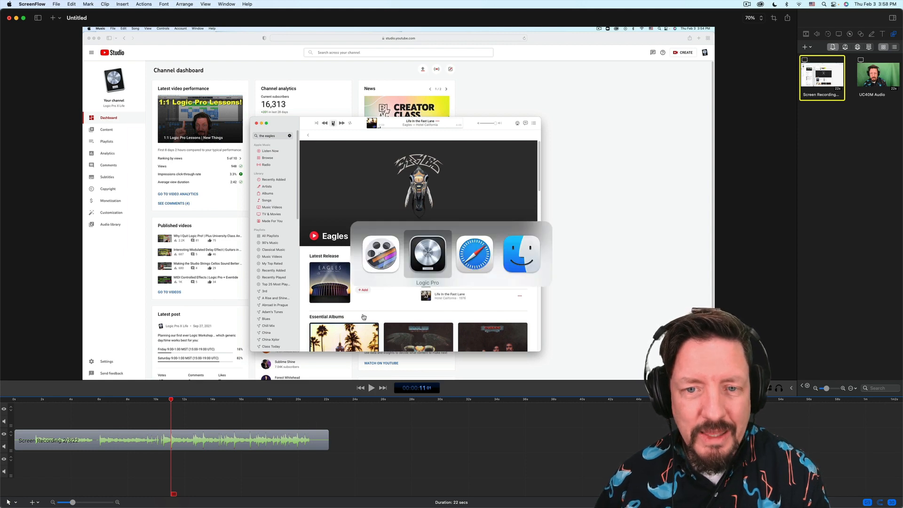
{"action": "key", "text": "super+e"}
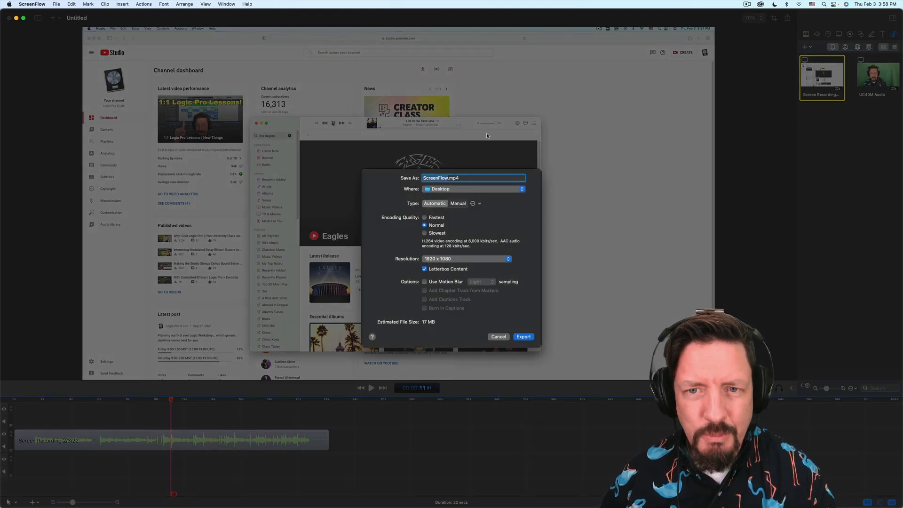
{"action": "type", "text": "Kick"}
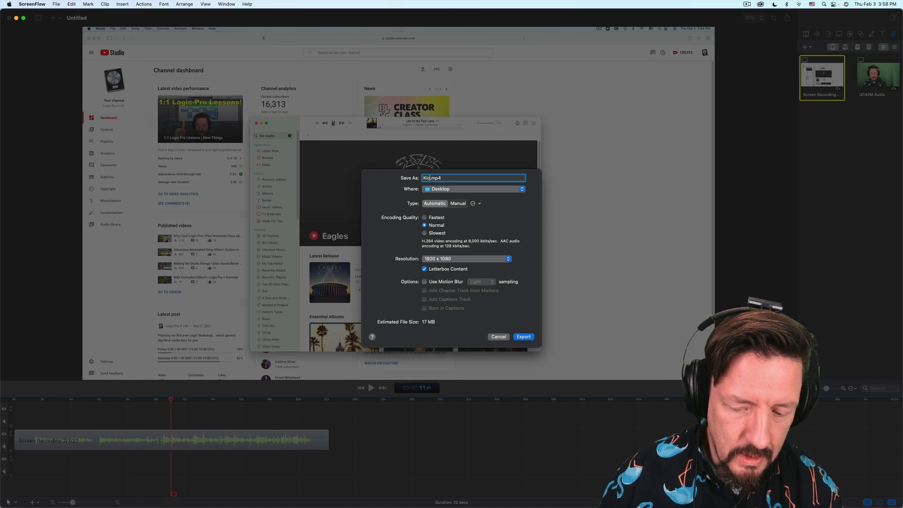
{"action": "type", "text": " A"}
{"action": "type", "text": "a"}
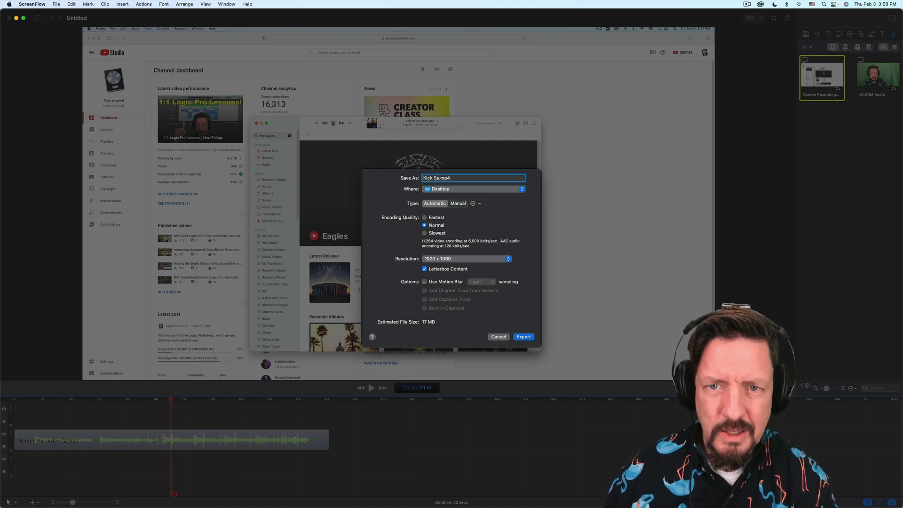
{"action": "type", "text": "mple"}
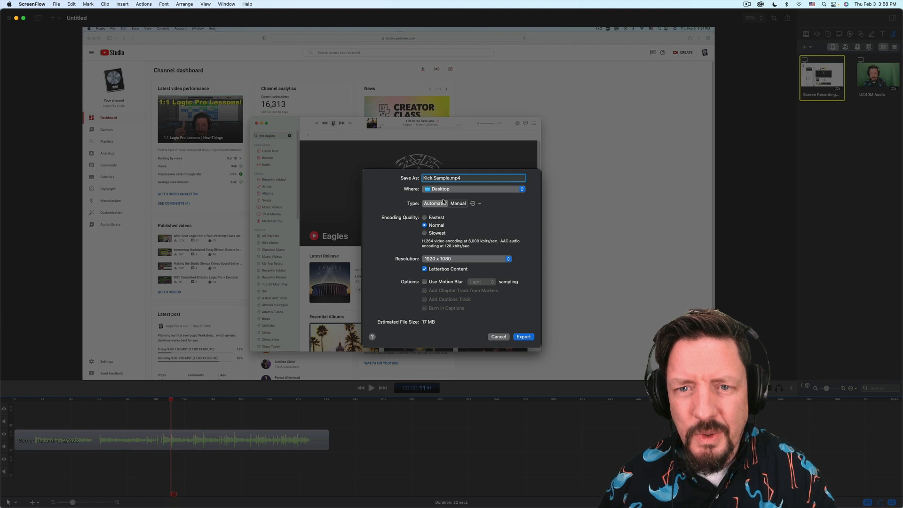
{"action": "left_click", "coordinate": [457, 204]}
{"action": "left_click", "coordinate": [443, 223]}
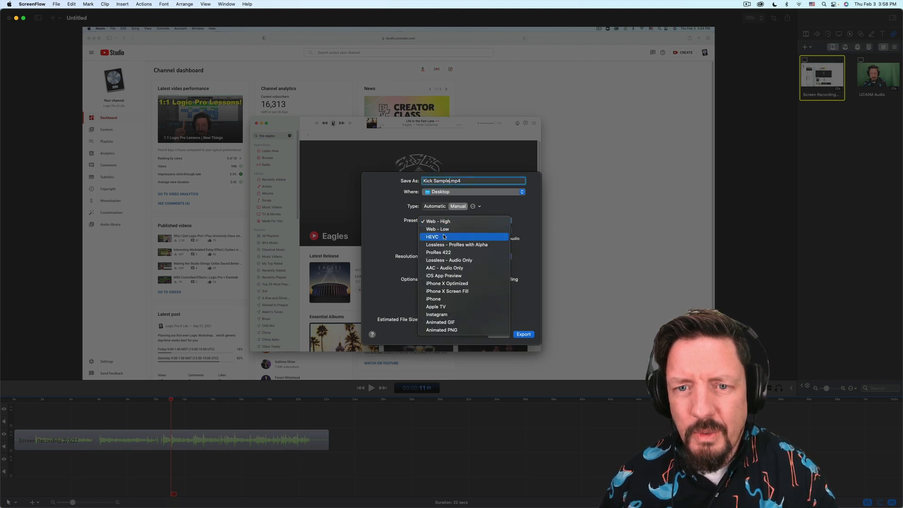
{"action": "left_click", "coordinate": [448, 260]}
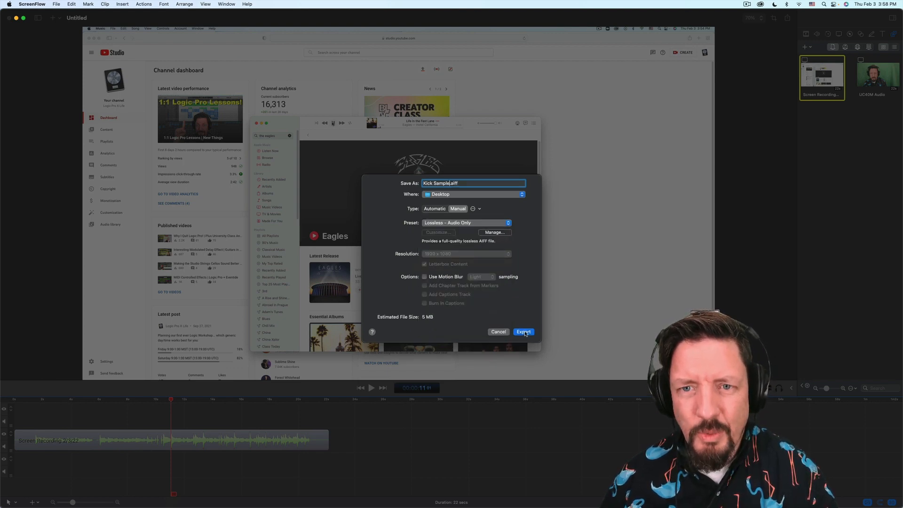
{"action": "left_click", "coordinate": [524, 332]}
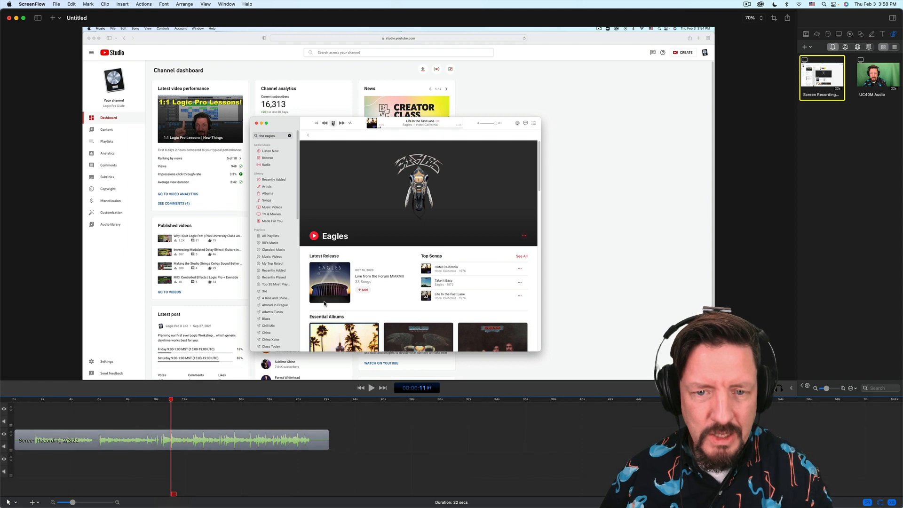
- Drag Kick Sample.aiff from the Finder Desktop into Logic's Tracks area as a new audio track
{"action": "key", "text": "super+Tab"}
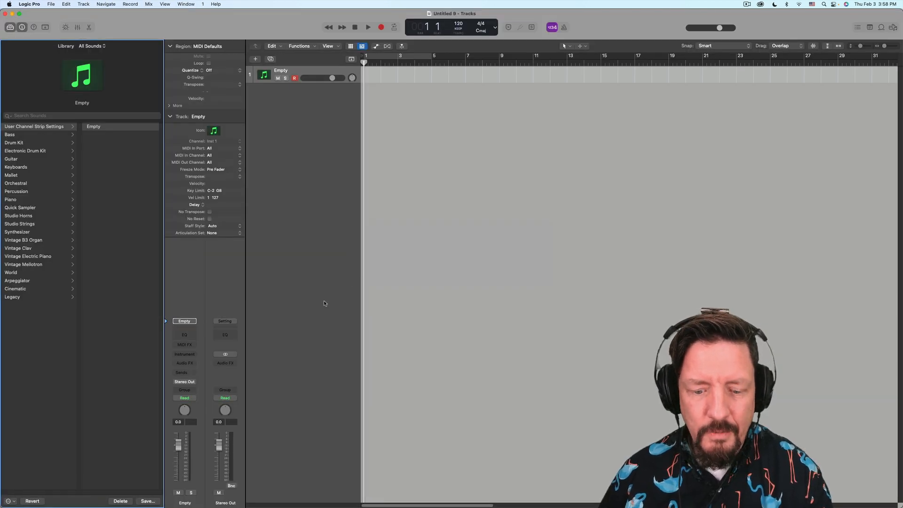
{"action": "key", "text": "super+Tab"}
{"action": "key", "text": "super+Tab"}
{"action": "key", "text": "super+Tab"}
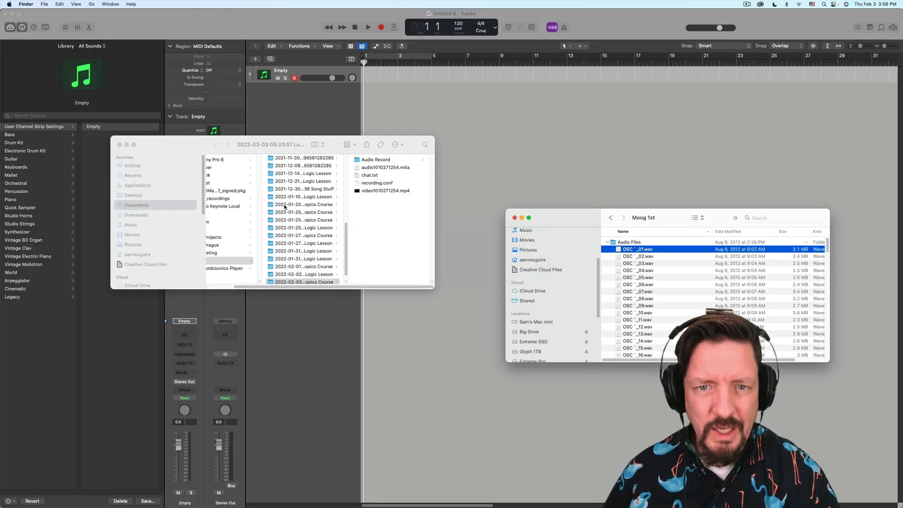
{"action": "left_click", "coordinate": [119, 145]}
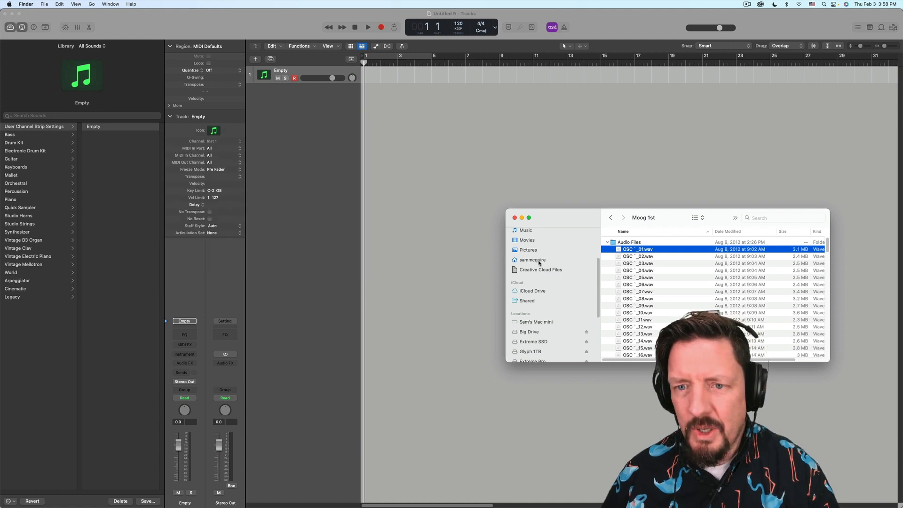
{"action": "scroll", "coordinate": [531, 235], "scroll_direction": "up", "scroll_amount": 3}
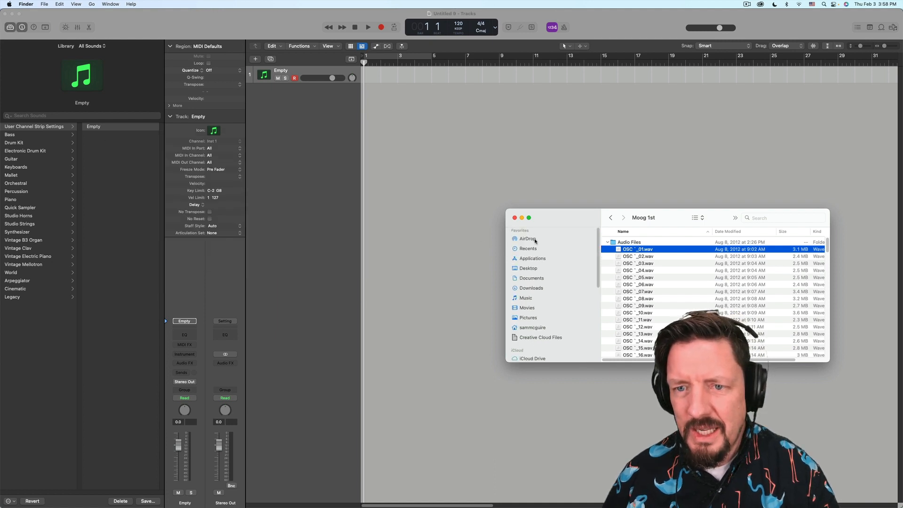
{"action": "left_click", "coordinate": [529, 268]}
{"action": "left_click_drag", "start_coordinate": [633, 242], "coordinate": [445, 89]}
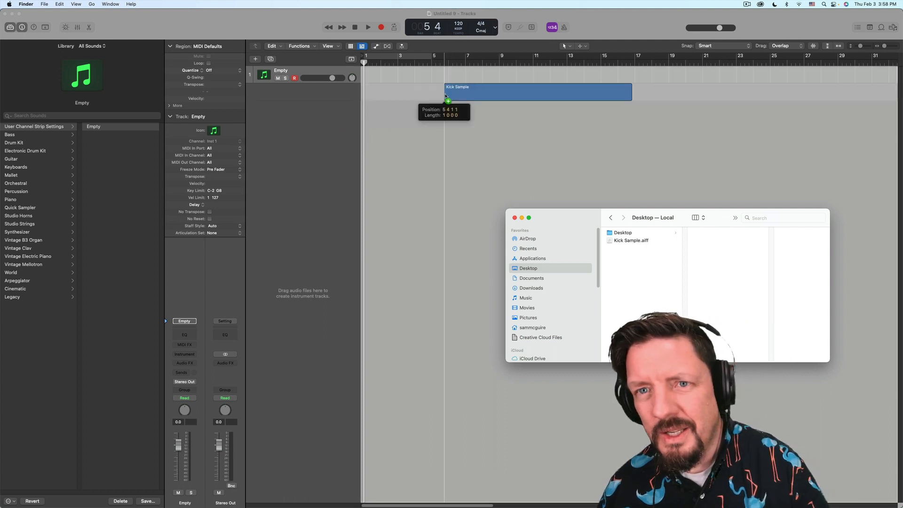
- Select one kick hit at bar 10 beat 4 and make a Quick Sampler (Optimized) track from it
{"action": "left_click", "coordinate": [524, 65]}
{"action": "key", "text": "super+Right"}
{"action": "key", "text": "super+Right"}
{"action": "key", "text": "super+Right"}
{"action": "key", "text": "super+Right"}
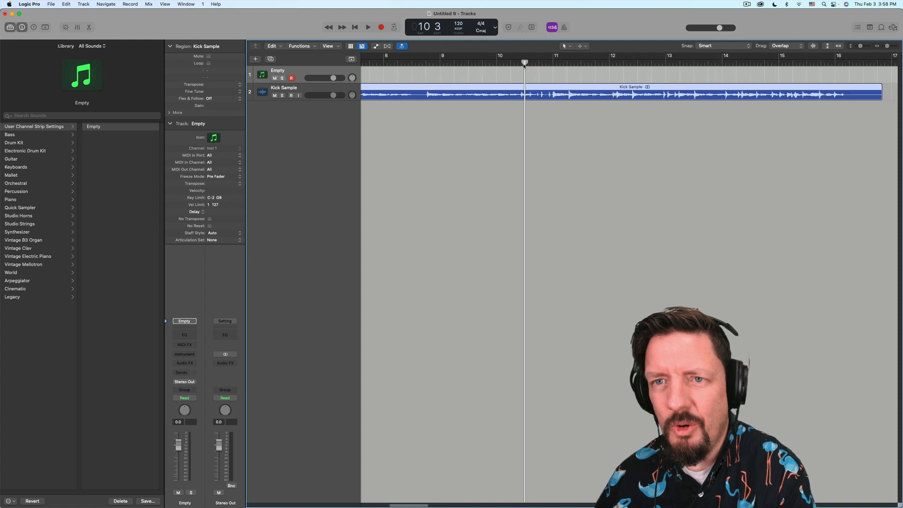
{"action": "key", "text": "super+Right"}
{"action": "key", "text": "super+Right"}
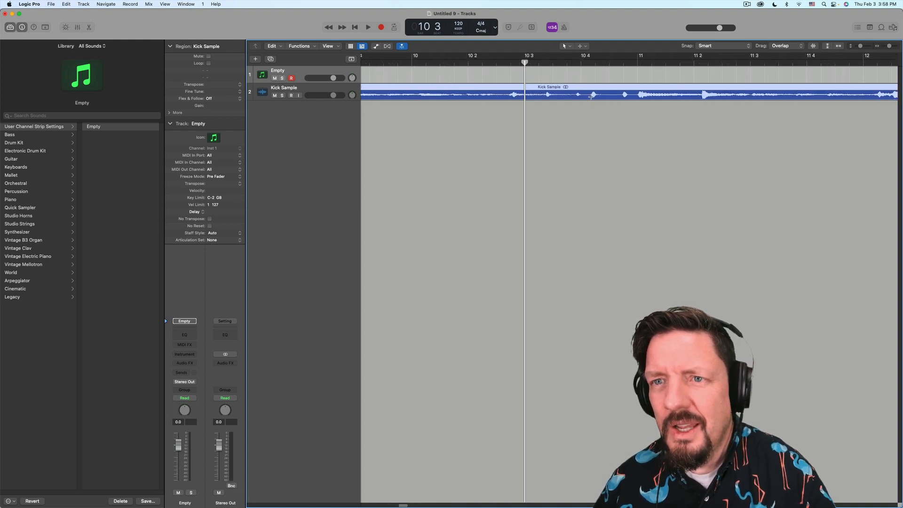
{"action": "left_click_drag", "start_coordinate": [591, 96], "coordinate": [264, 108]}
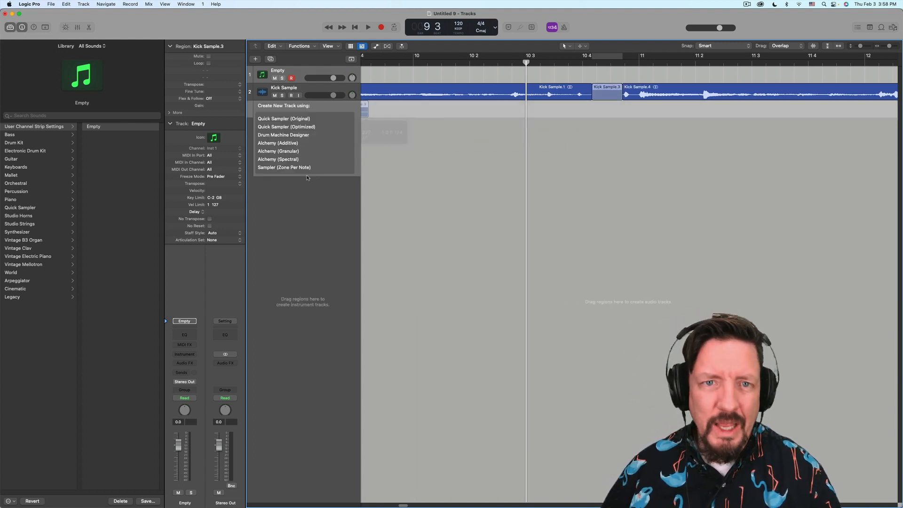
{"action": "left_click", "coordinate": [295, 127]}
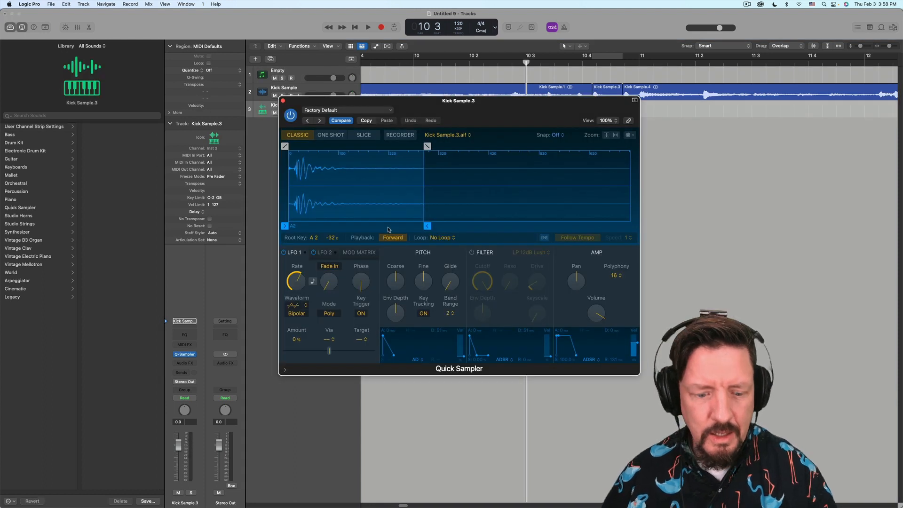
{"action": "left_click", "coordinate": [37, 6]}
{"action": "mouse_move", "coordinate": [42, 26]}
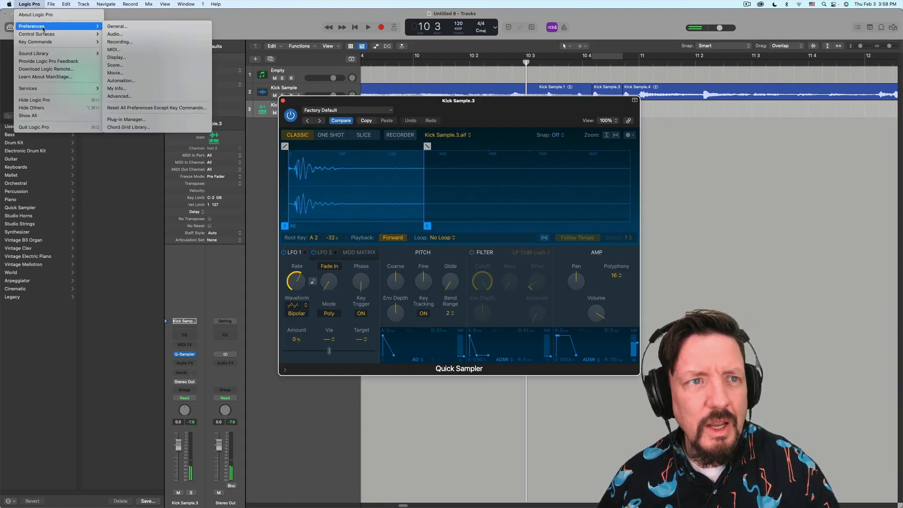
{"action": "left_click", "coordinate": [160, 34]}
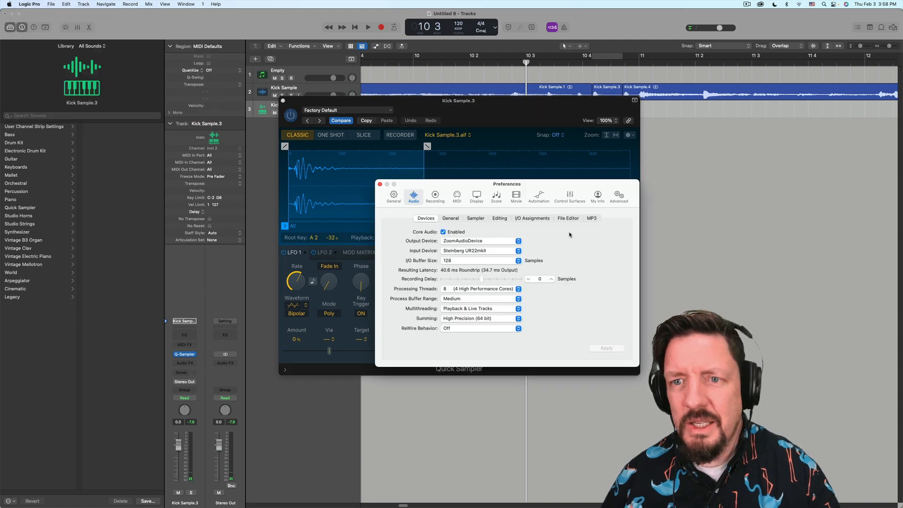
{"action": "left_click", "coordinate": [464, 241]}
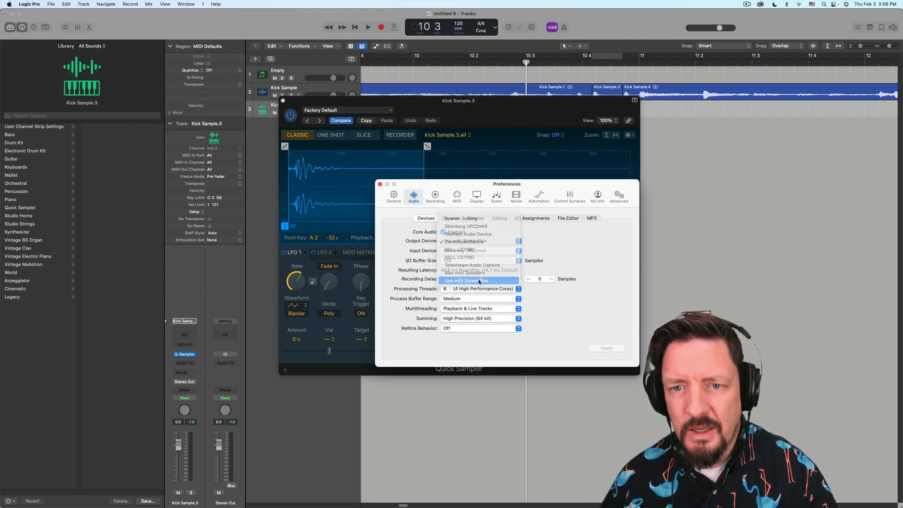
{"action": "left_click", "coordinate": [461, 252]}
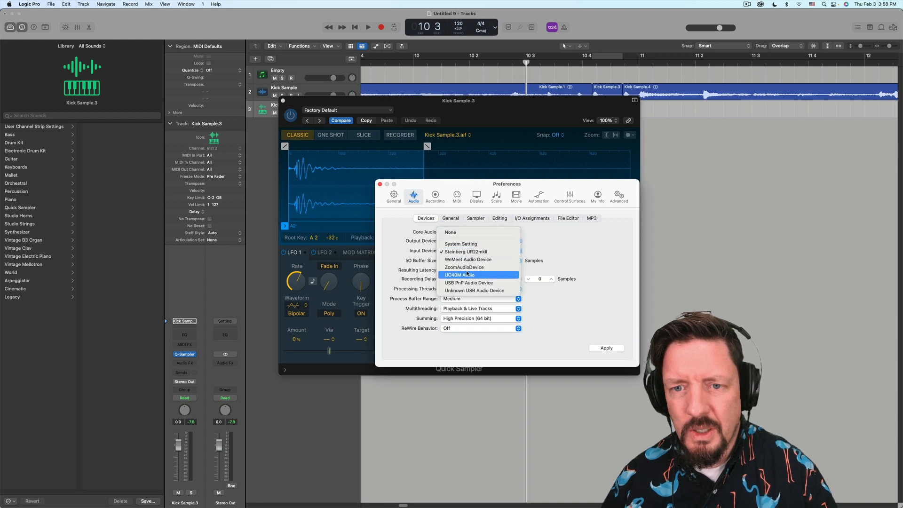
{"action": "left_click", "coordinate": [427, 194]}
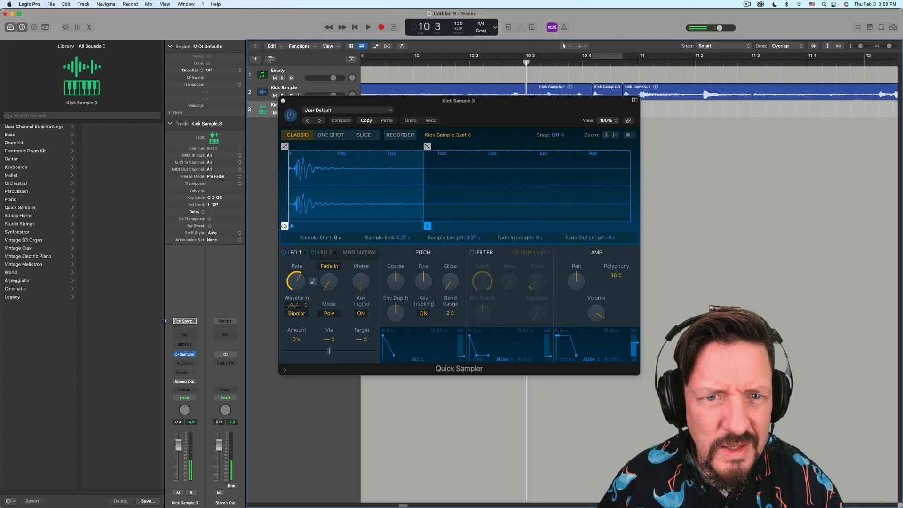
- Trim the kick sample to start at 0.008 s and end at 0.108 s with a fade-out
{"action": "left_click_drag", "start_coordinate": [284, 226], "coordinate": [292, 229]}
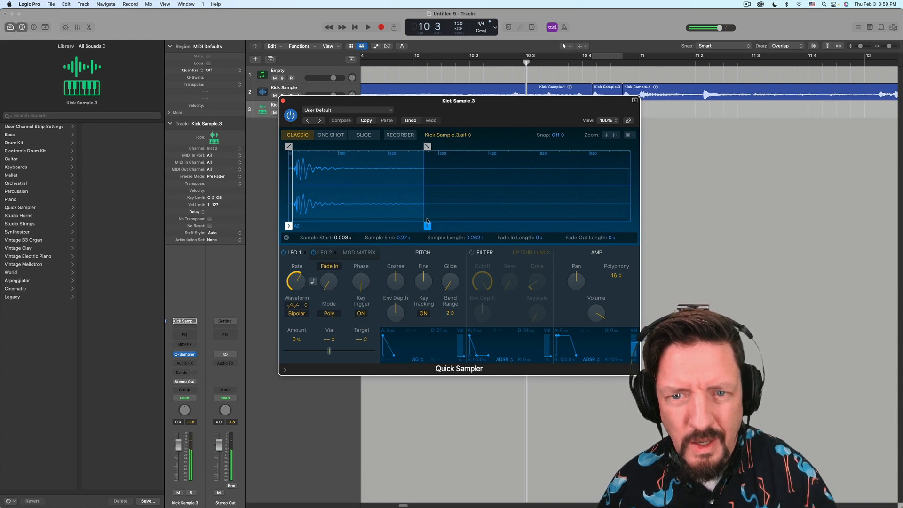
{"action": "left_click_drag", "start_coordinate": [427, 226], "coordinate": [355, 226]}
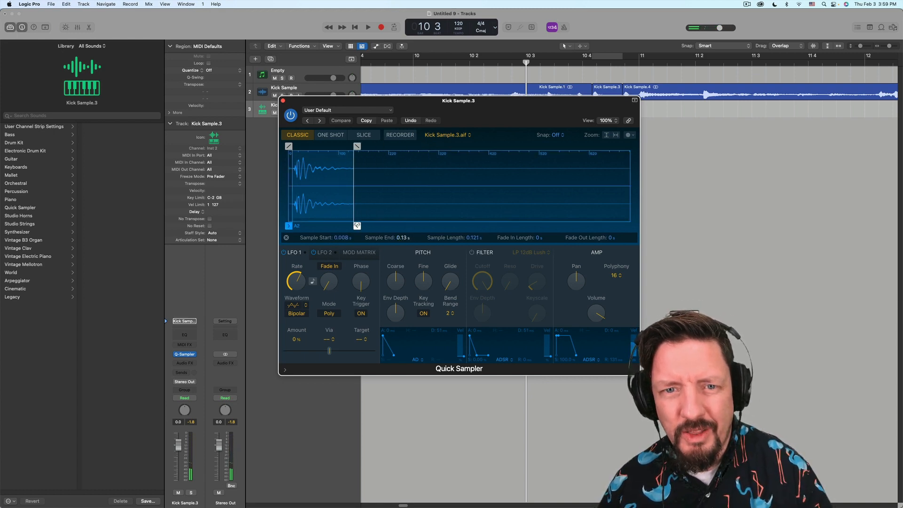
{"action": "left_click_drag", "start_coordinate": [357, 146], "coordinate": [320, 146]}
{"action": "left_click_drag", "start_coordinate": [356, 226], "coordinate": [345, 226]}
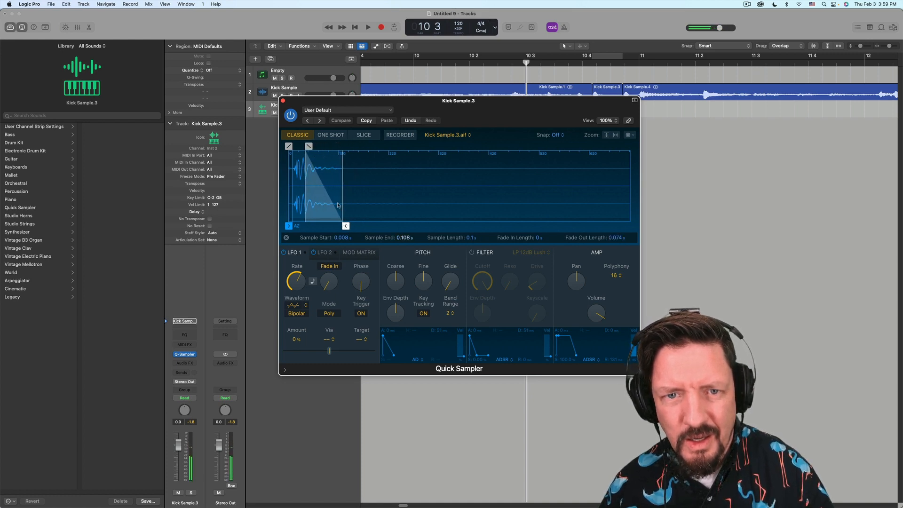
{"action": "left_click_drag", "start_coordinate": [311, 146], "coordinate": [314, 147]}
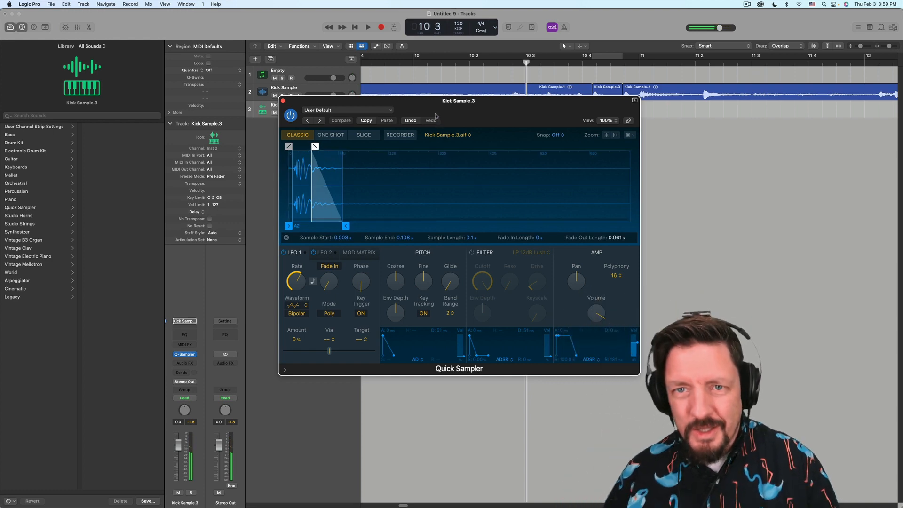
- Fine-tune the kick's fade-out to 0.061 s and close the Quick Sampler window
{"action": "left_click_drag", "start_coordinate": [434, 110], "coordinate": [576, 140]}
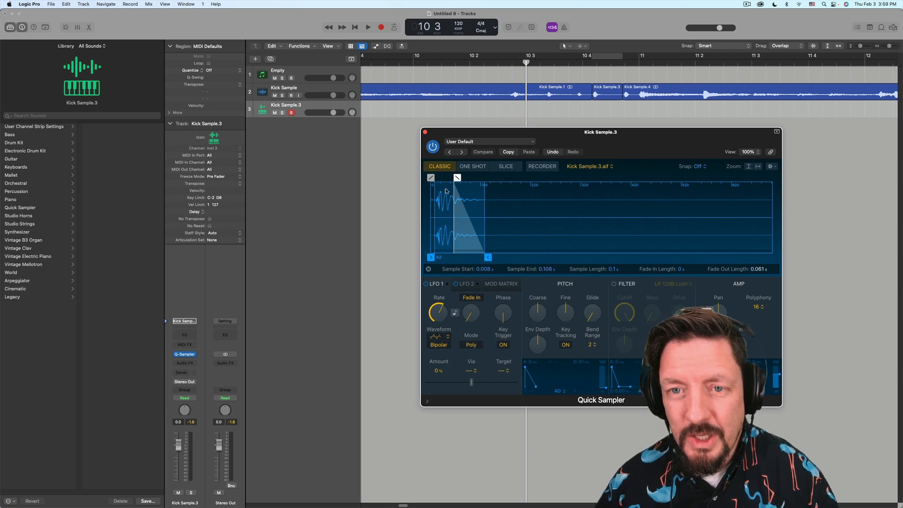
{"action": "left_click_drag", "start_coordinate": [532, 136], "coordinate": [600, 140]}
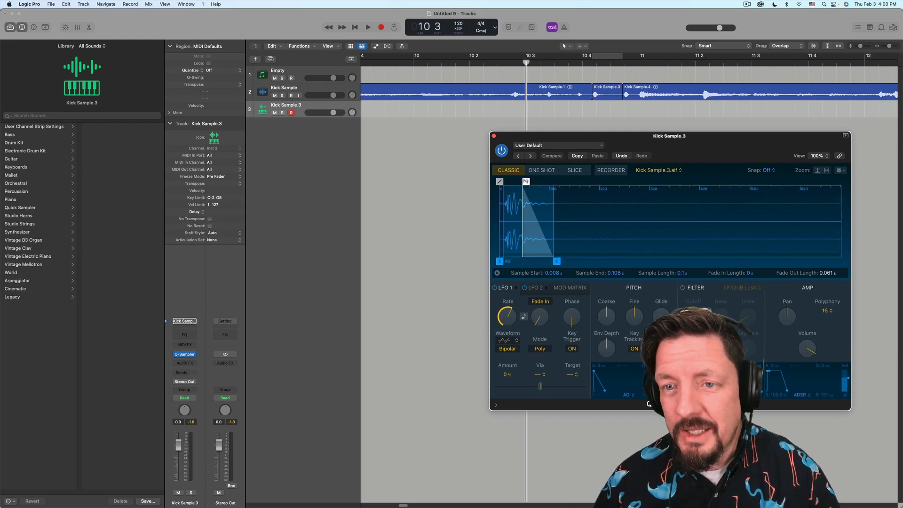
{"action": "left_click_drag", "start_coordinate": [525, 181], "coordinate": [526, 182]}
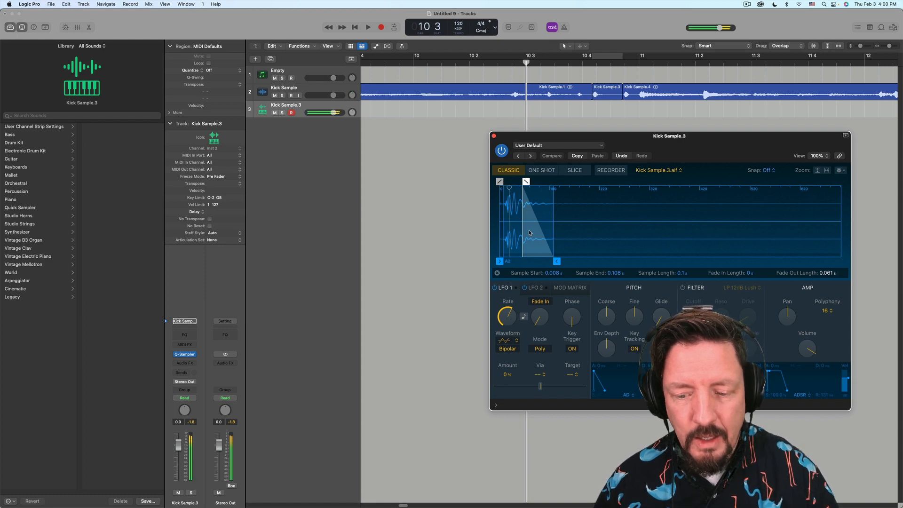
{"action": "left_click", "coordinate": [493, 136]}
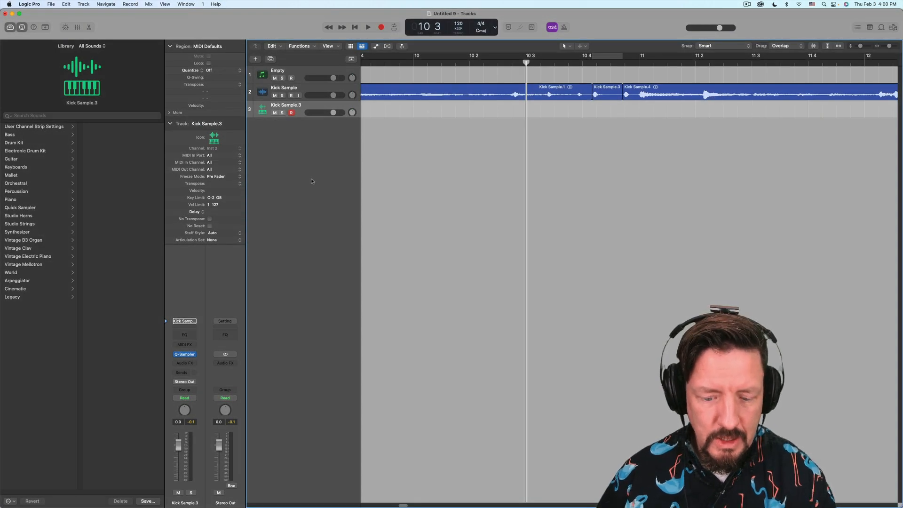
{"action": "key", "text": "super+d"}
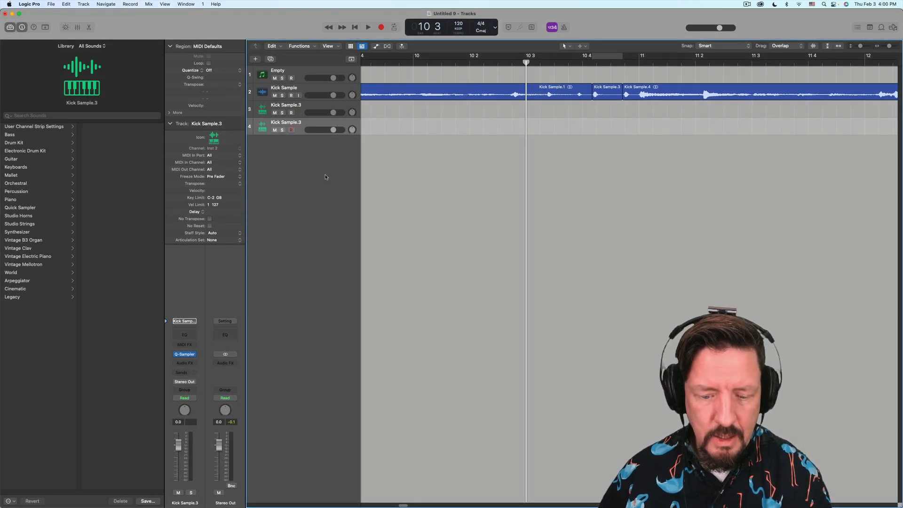
{"action": "key", "text": "super+z"}
{"action": "left_click", "coordinate": [87, 5]}
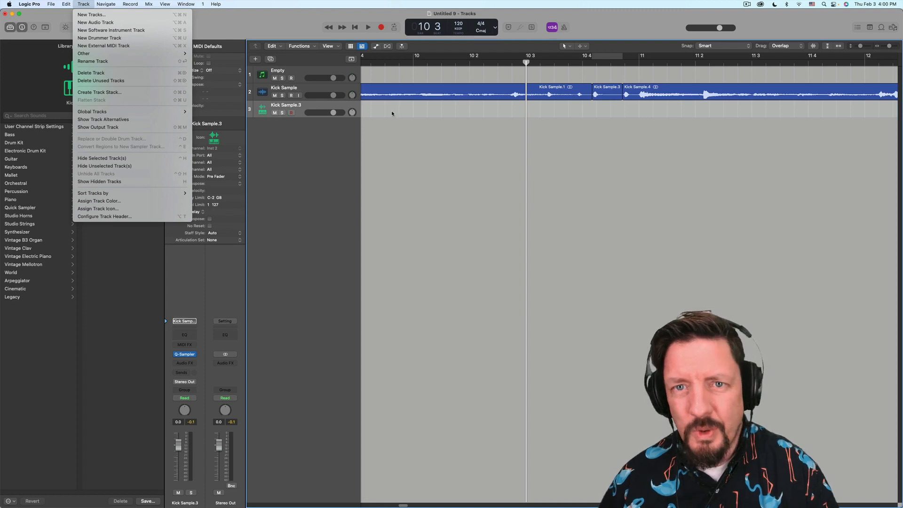
{"action": "left_click", "coordinate": [435, 90]}
{"action": "left_click", "coordinate": [435, 90]}
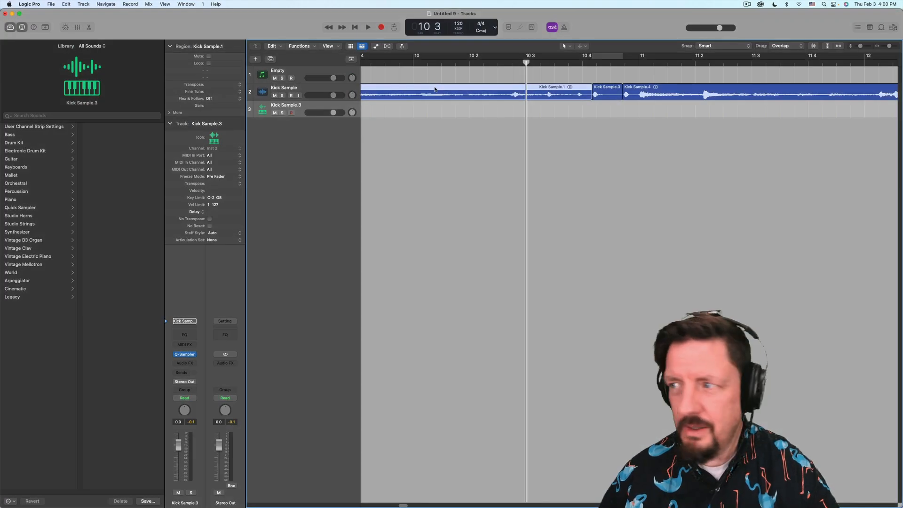
{"action": "left_click", "coordinate": [315, 89]}
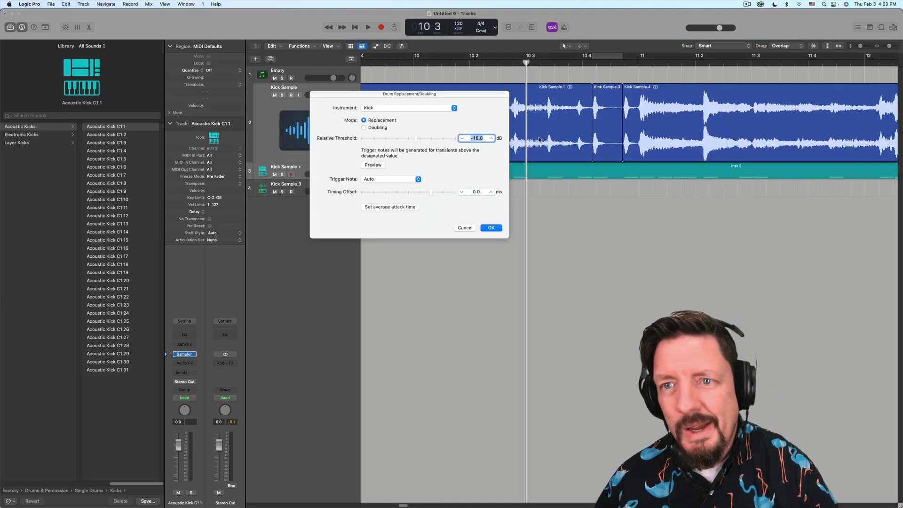
{"action": "left_click_drag", "start_coordinate": [519, 153], "coordinate": [571, 219]}
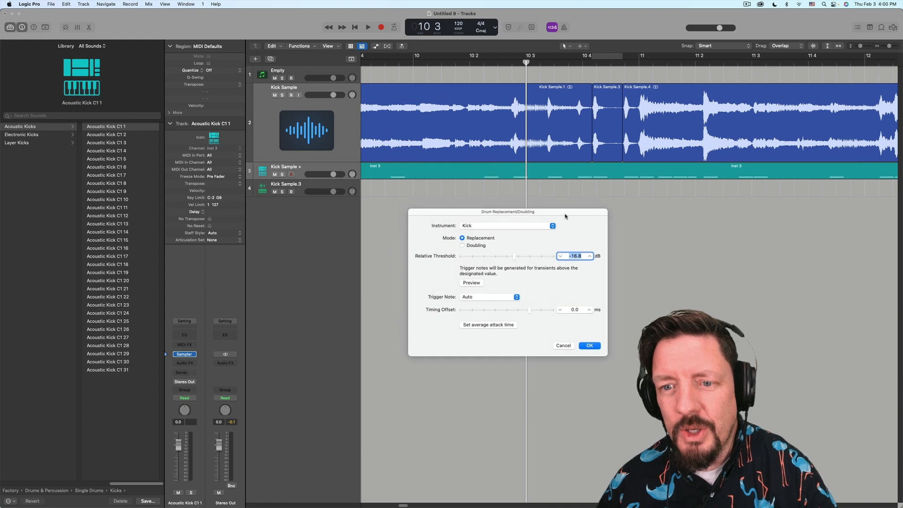
{"action": "left_click", "coordinate": [563, 345]}
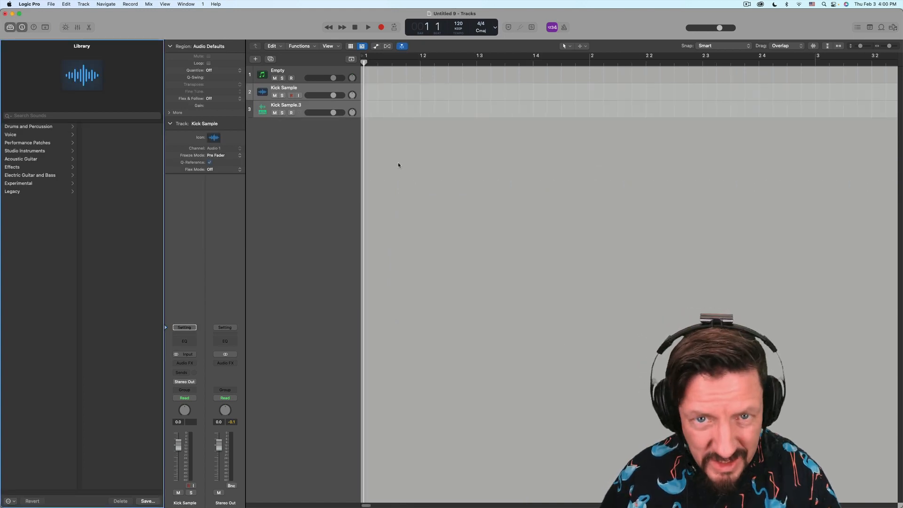
{"action": "scroll", "coordinate": [402, 162], "scroll_direction": "right", "scroll_amount": 5}
- Reopen the Kick Sample.3 Quick Sampler and turn on Follow Tempo
{"action": "scroll", "coordinate": [401, 166], "scroll_direction": "right", "scroll_amount": 5}
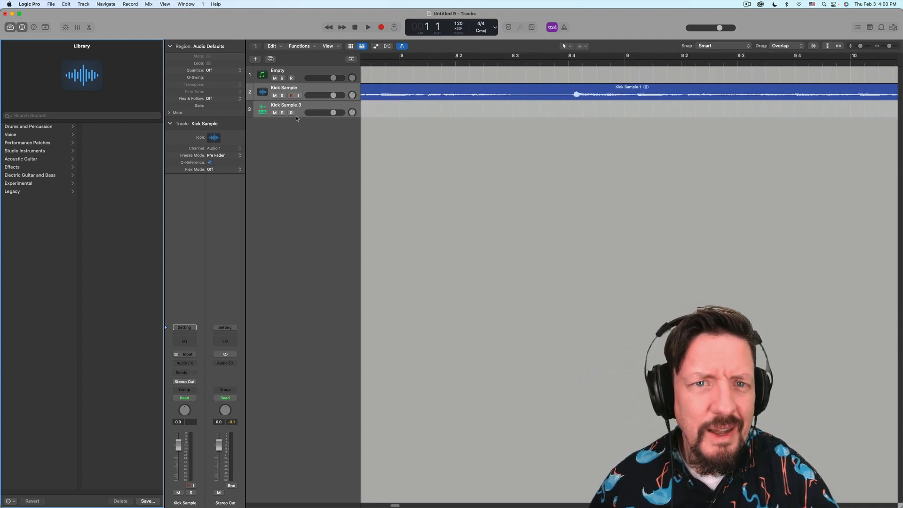
{"action": "left_click", "coordinate": [322, 107]}
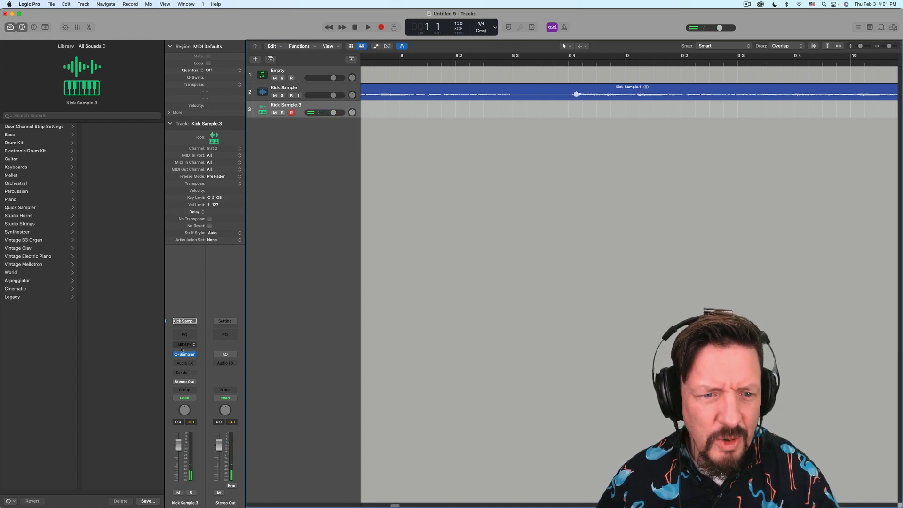
{"action": "left_click", "coordinate": [193, 356]}
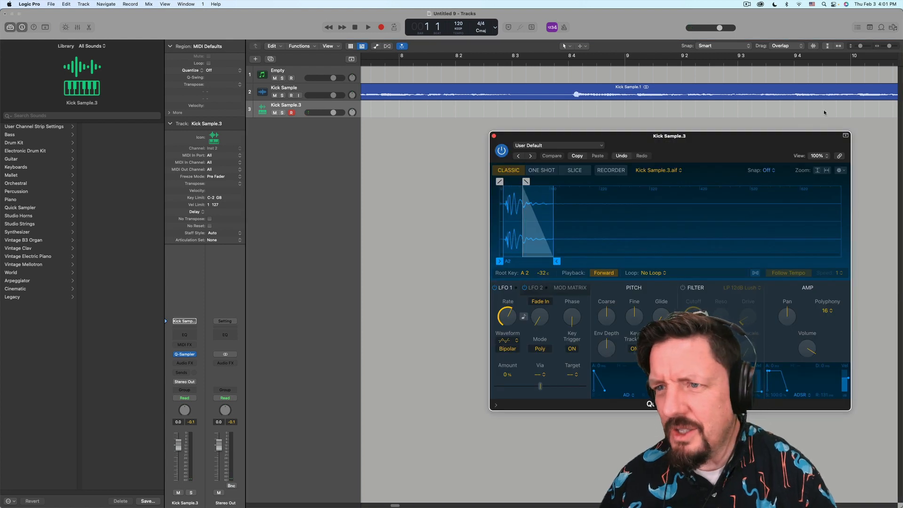
{"action": "left_click_drag", "start_coordinate": [780, 139], "coordinate": [670, 121]}
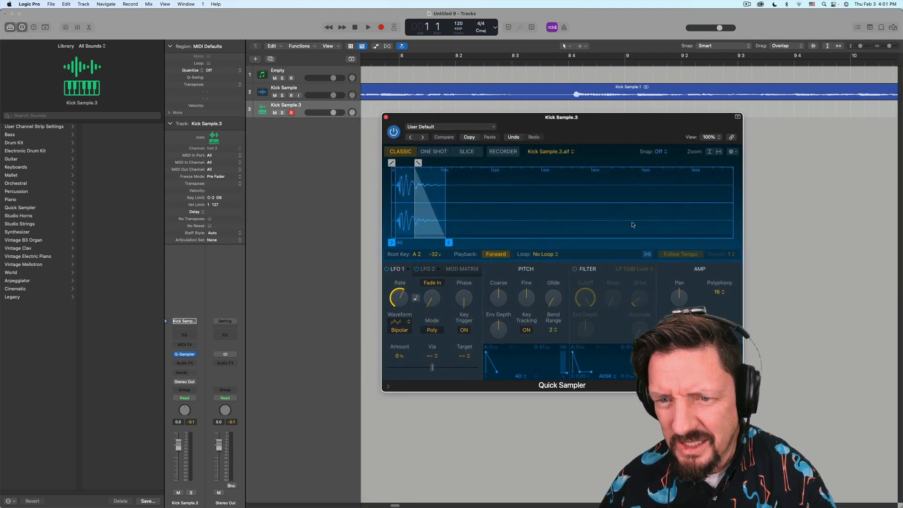
{"action": "left_click", "coordinate": [647, 255]}
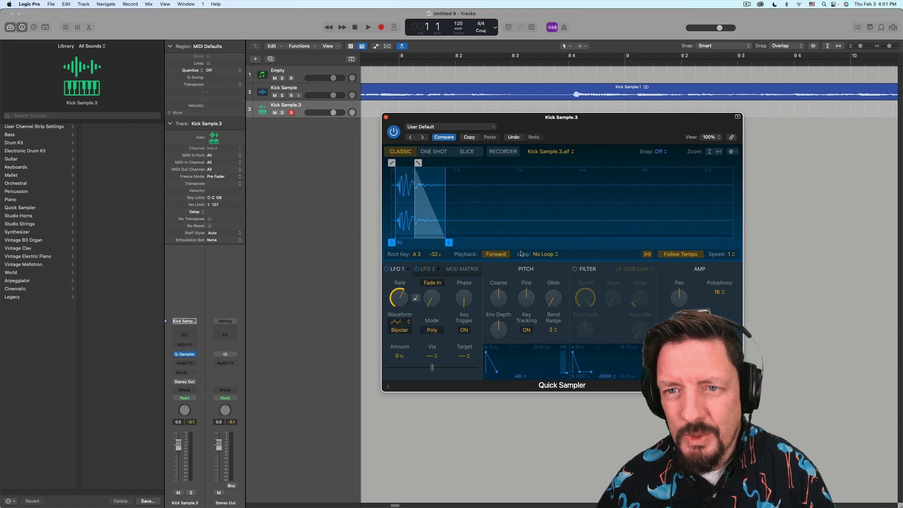
- Switch the Kick Sample.3 sampler to One Shot mode and add a short fade-out
{"action": "left_click", "coordinate": [433, 152]}
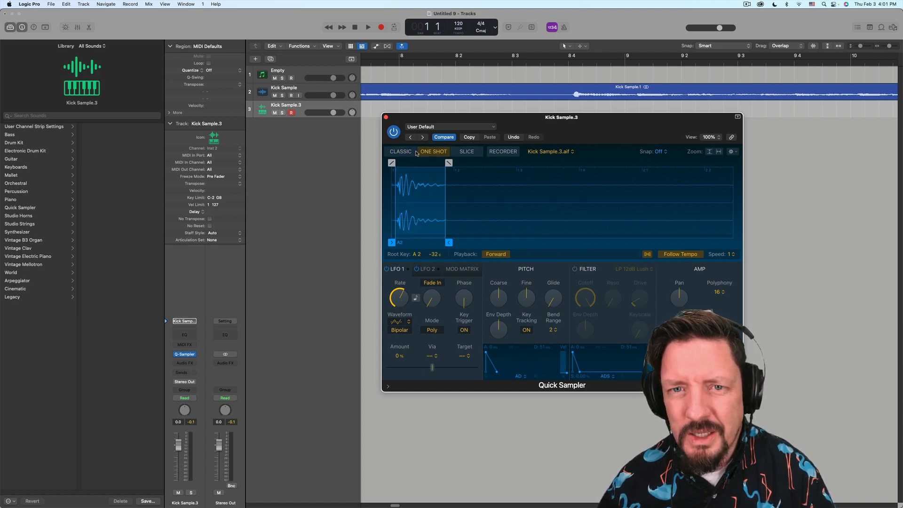
{"action": "left_click_drag", "start_coordinate": [448, 163], "coordinate": [418, 163]}
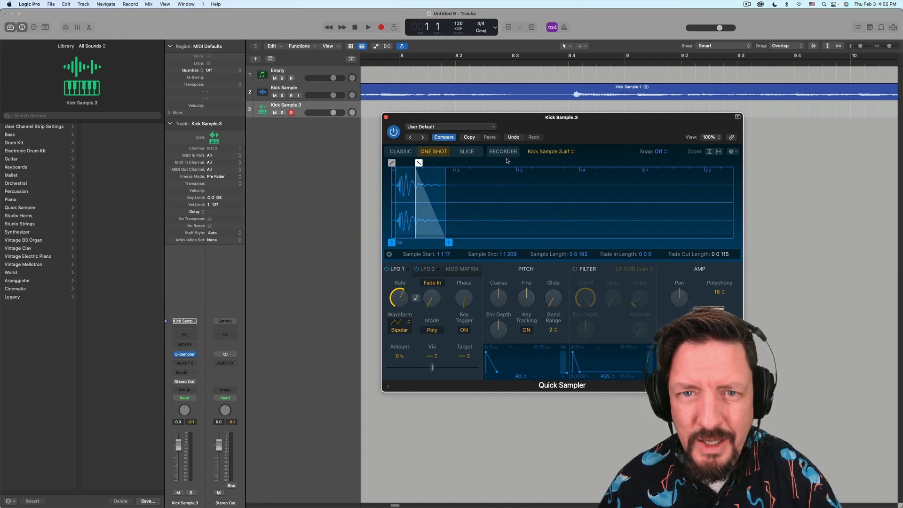
- Create a new software instrument track with a mono Quick Sampler (Single Sample)
{"action": "double_click", "coordinate": [306, 135]}
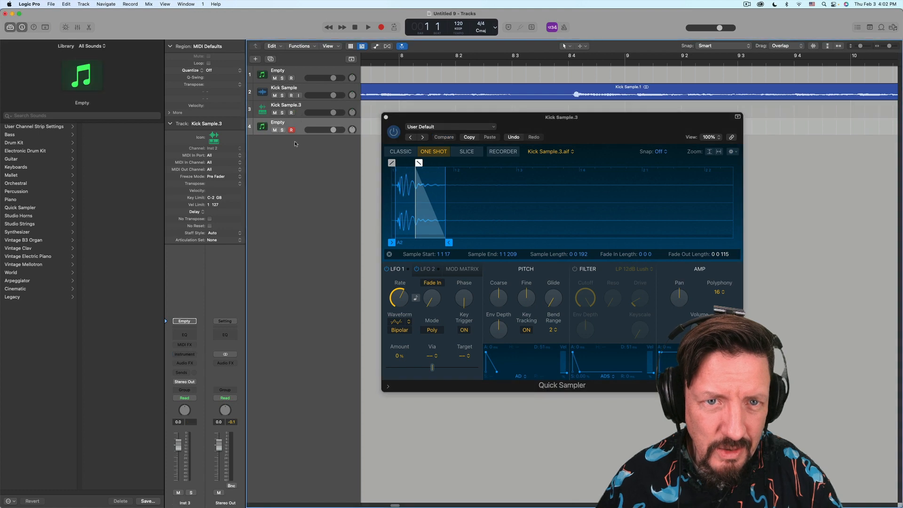
{"action": "left_click", "coordinate": [183, 356]}
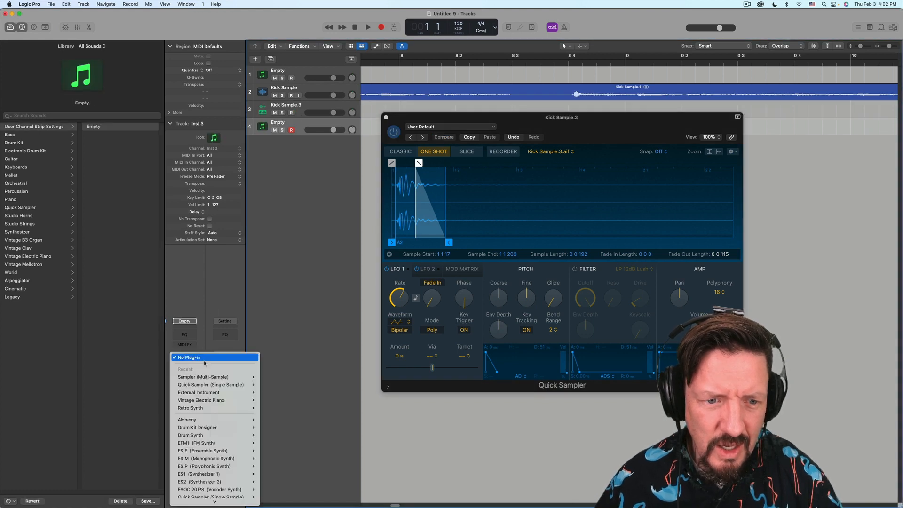
{"action": "mouse_move", "coordinate": [235, 385]}
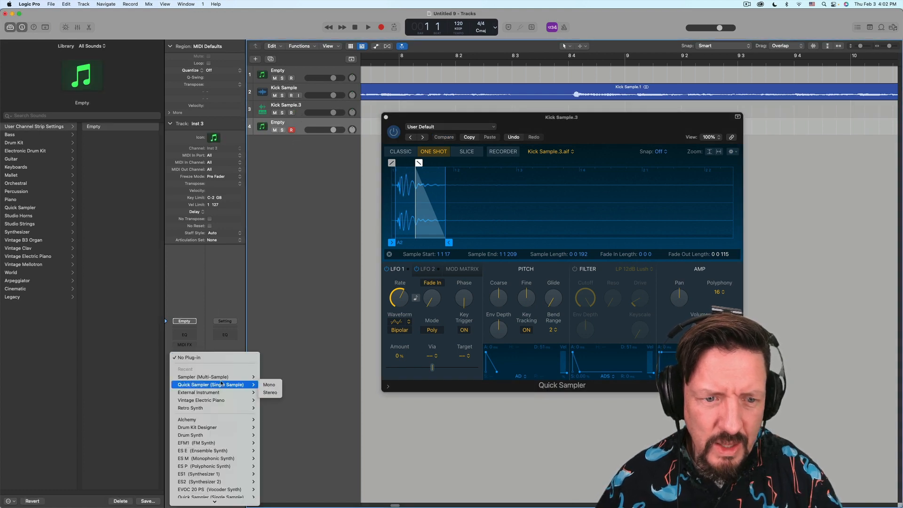
{"action": "left_click", "coordinate": [272, 385]}
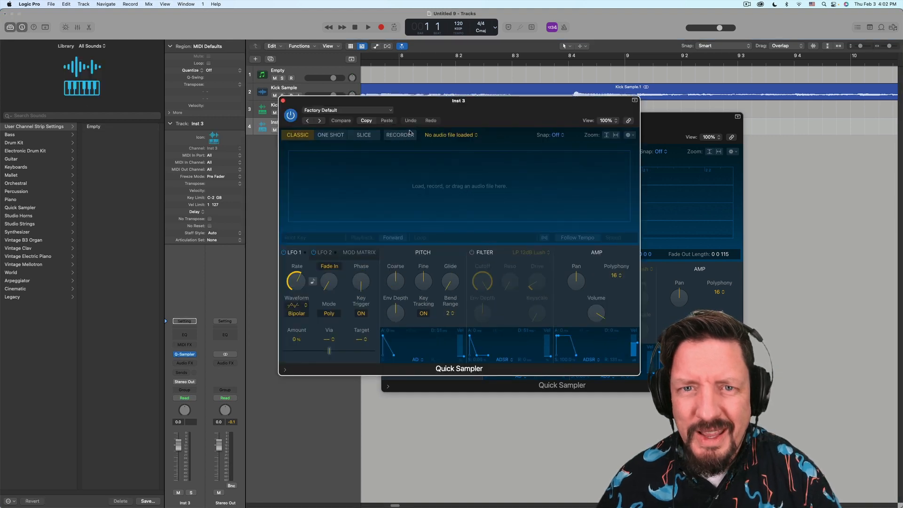
- Record a new sample from Input 1 into the sampler's Recorder during project playback
{"action": "left_click", "coordinate": [400, 135]}
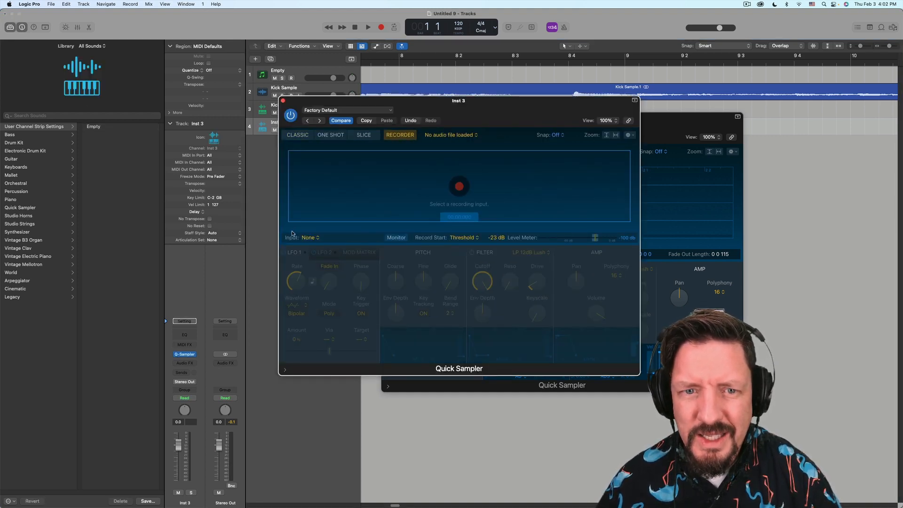
{"action": "left_click", "coordinate": [316, 238]}
{"action": "mouse_move", "coordinate": [311, 252]}
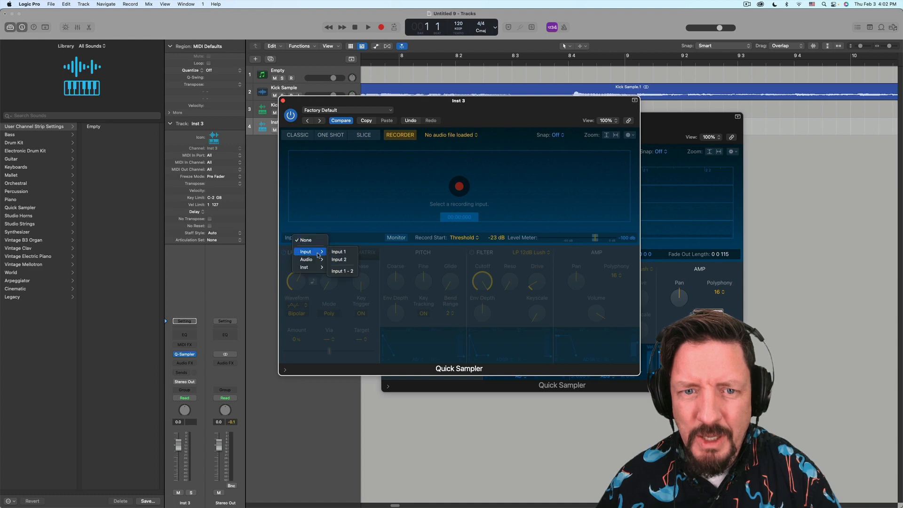
{"action": "left_click", "coordinate": [347, 253]}
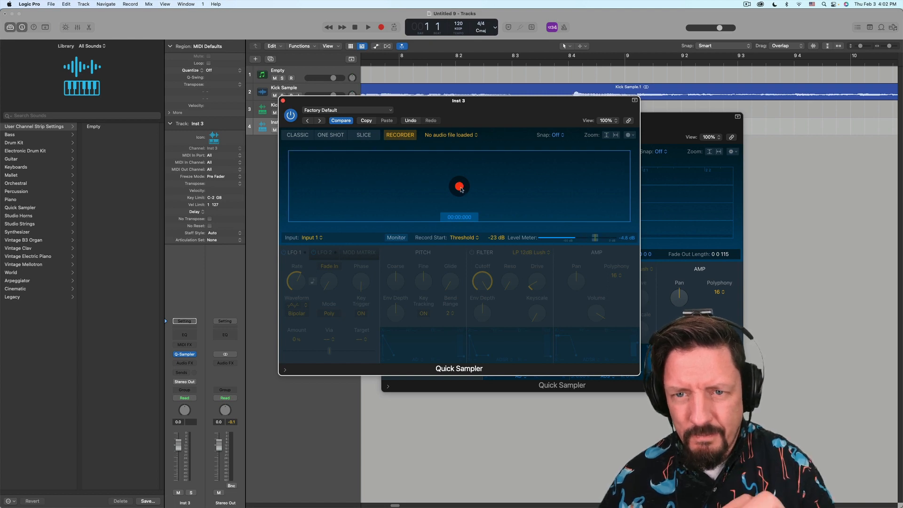
{"action": "left_click", "coordinate": [460, 186]}
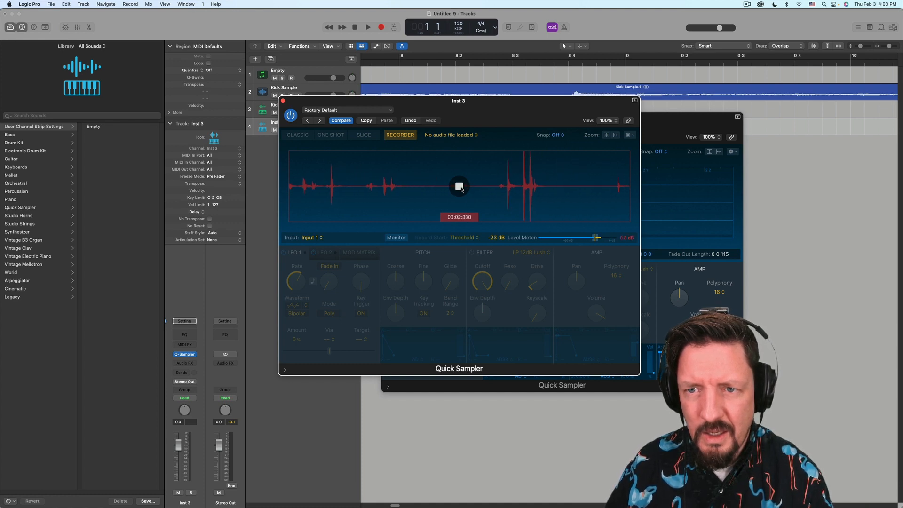
{"action": "key", "text": "space"}
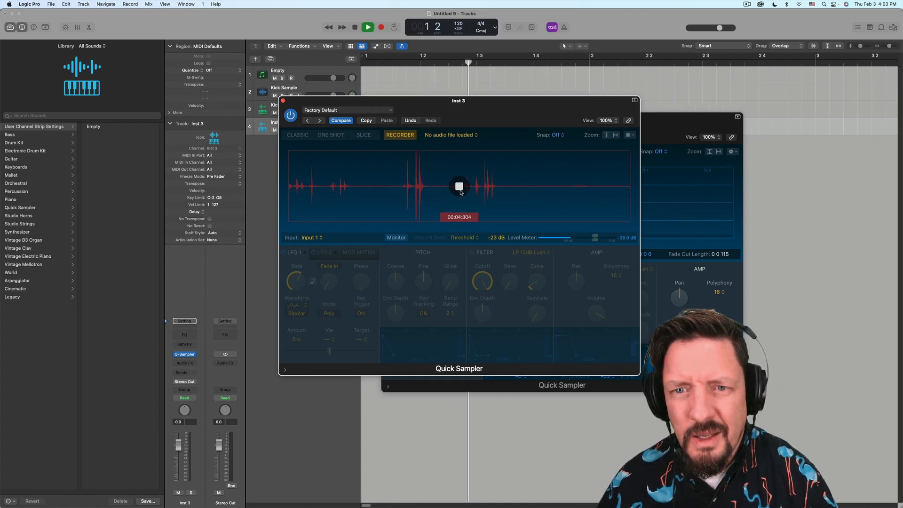
{"action": "left_click", "coordinate": [460, 187]}
{"action": "key", "text": "space"}
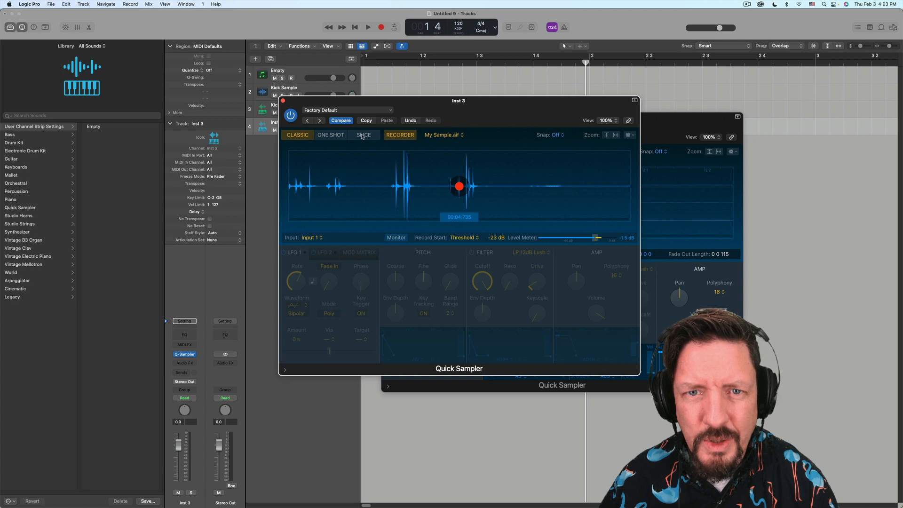
- Trim My Sample.aif to its first hit with a 0.026 s fade-out in Classic mode
{"action": "left_click", "coordinate": [327, 137]}
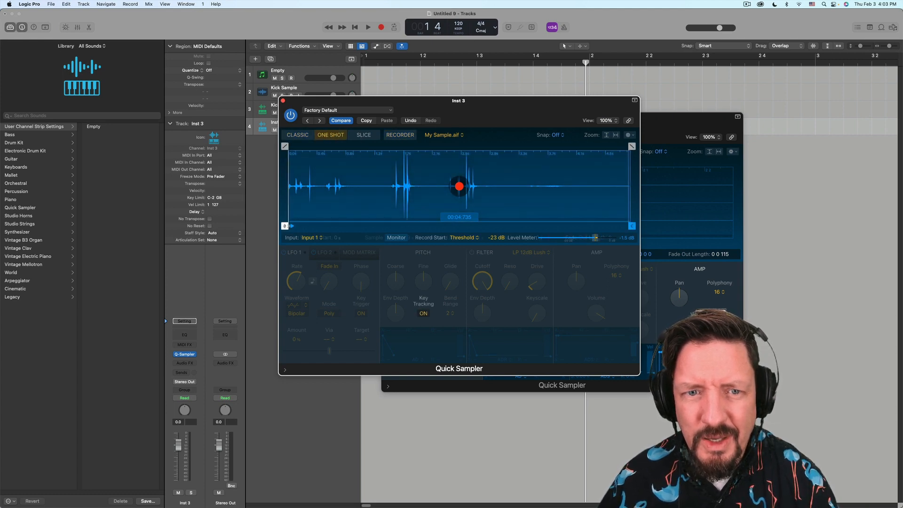
{"action": "left_click_drag", "start_coordinate": [291, 226], "coordinate": [337, 226]}
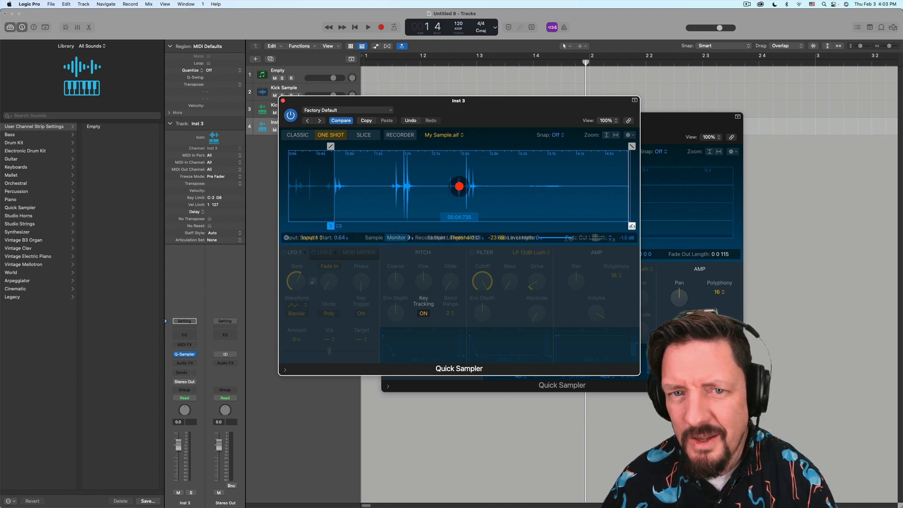
{"action": "left_click_drag", "start_coordinate": [628, 226], "coordinate": [340, 219]}
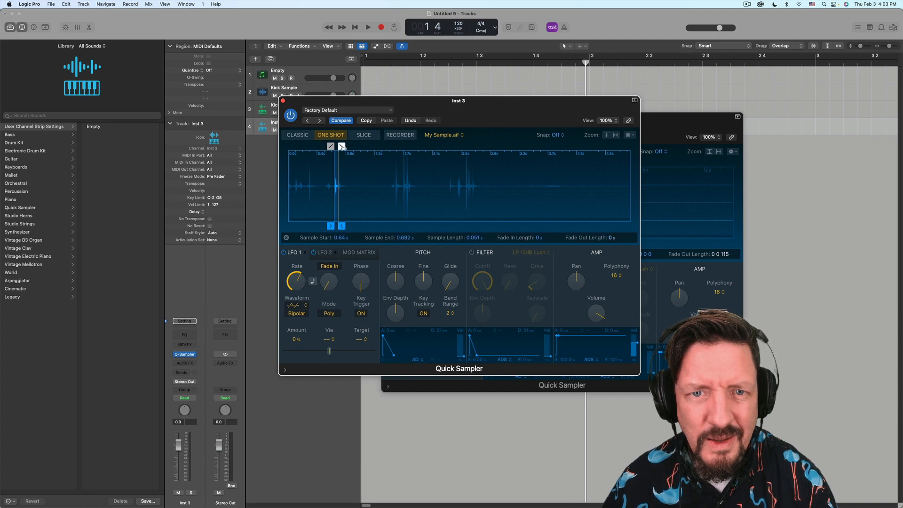
{"action": "left_click_drag", "start_coordinate": [341, 146], "coordinate": [340, 147]}
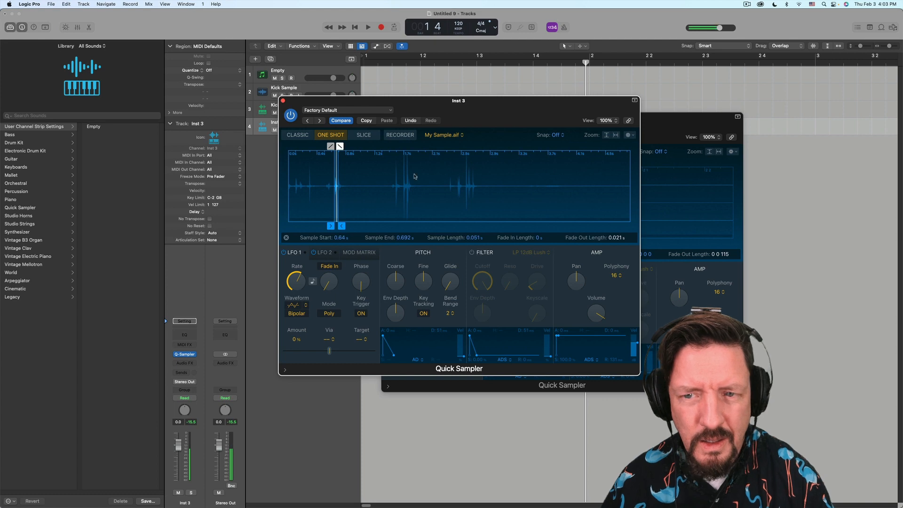
{"action": "left_click", "coordinate": [296, 136]}
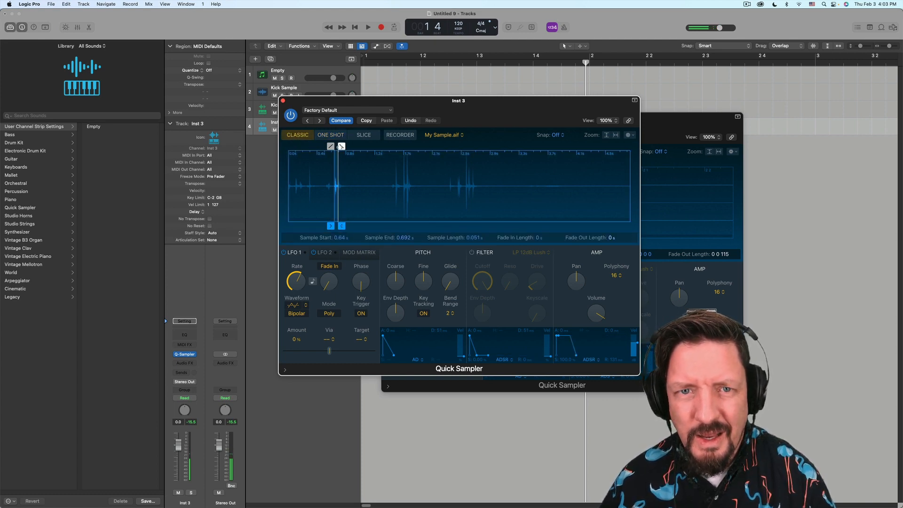
{"action": "left_click_drag", "start_coordinate": [341, 146], "coordinate": [338, 146]}
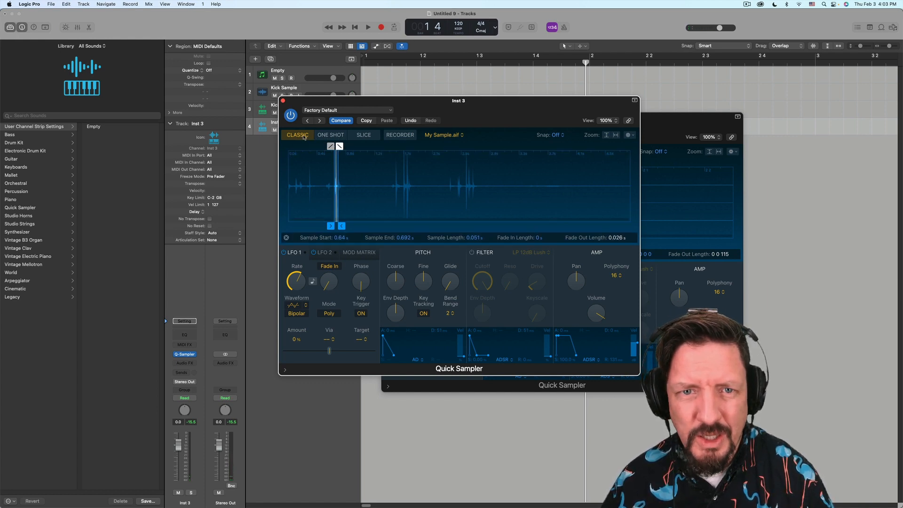
- Turn on Follow Tempo for My Sample.aif and move the Inst 3 sampler window aside
{"action": "left_click", "coordinate": [287, 238]}
{"action": "left_click", "coordinate": [544, 238]}
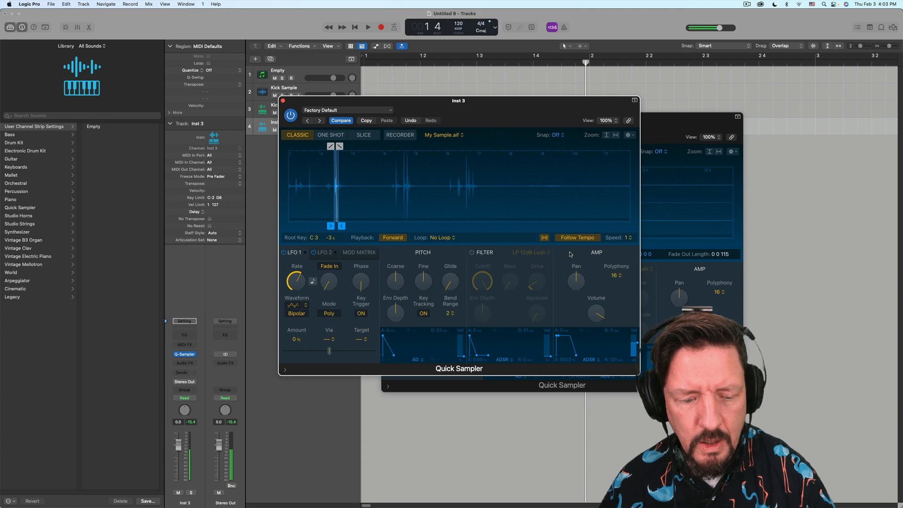
{"action": "mouse_move", "coordinate": [399, 507]}
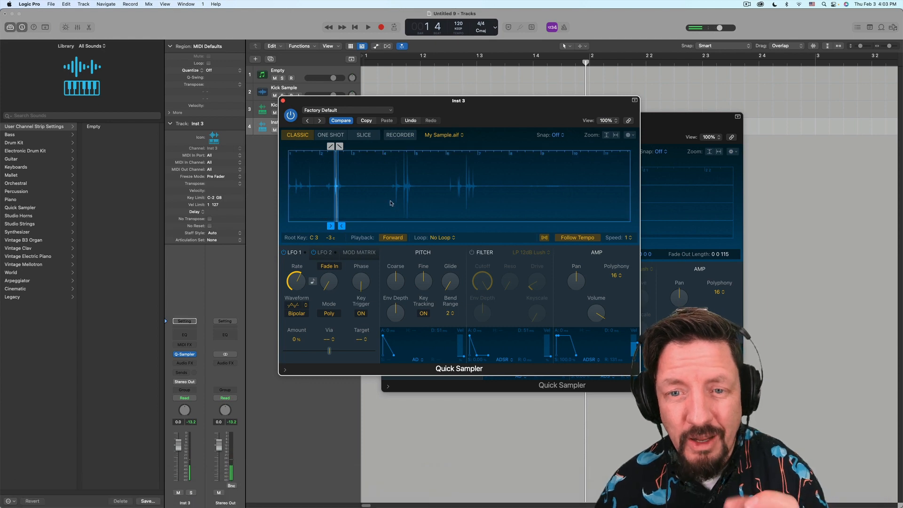
{"action": "left_click_drag", "start_coordinate": [385, 102], "coordinate": [552, 150]}
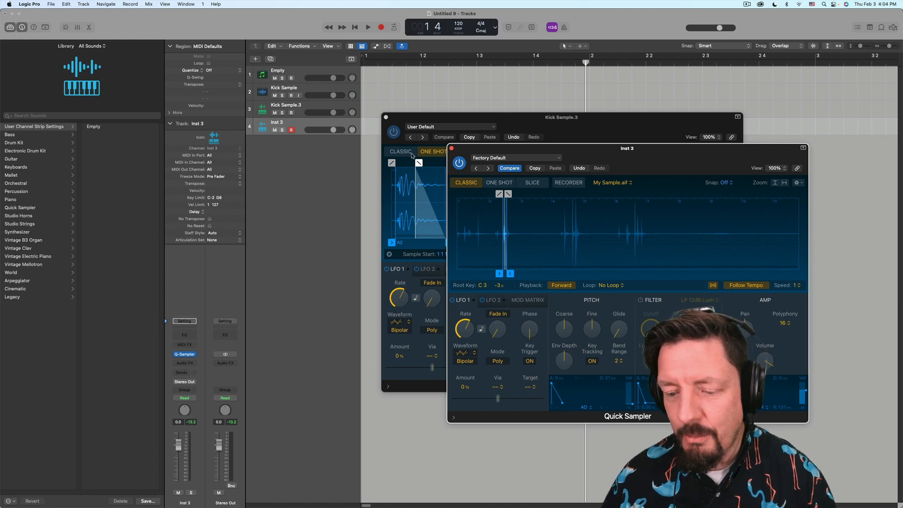
- Add an Inst 4 track with a mono Quick Sampler
{"action": "double_click", "coordinate": [281, 149]}
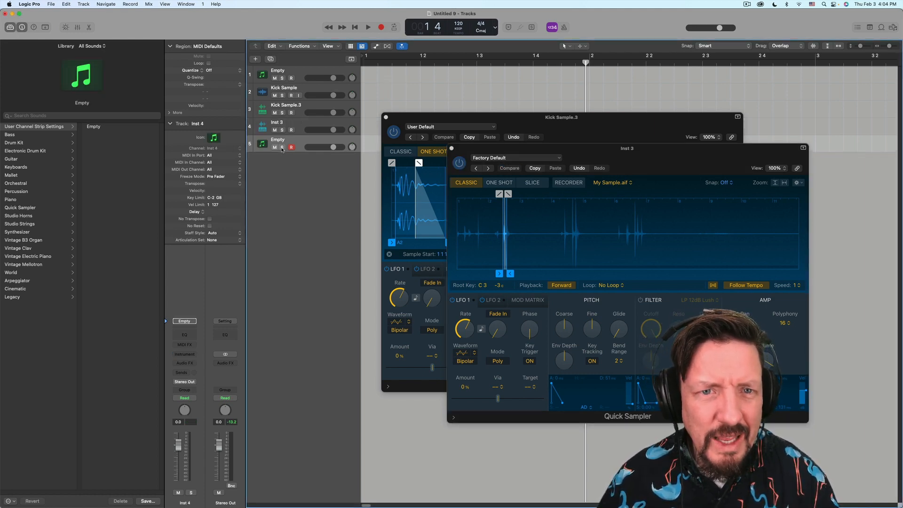
{"action": "left_click", "coordinate": [186, 354]}
{"action": "mouse_move", "coordinate": [206, 386]}
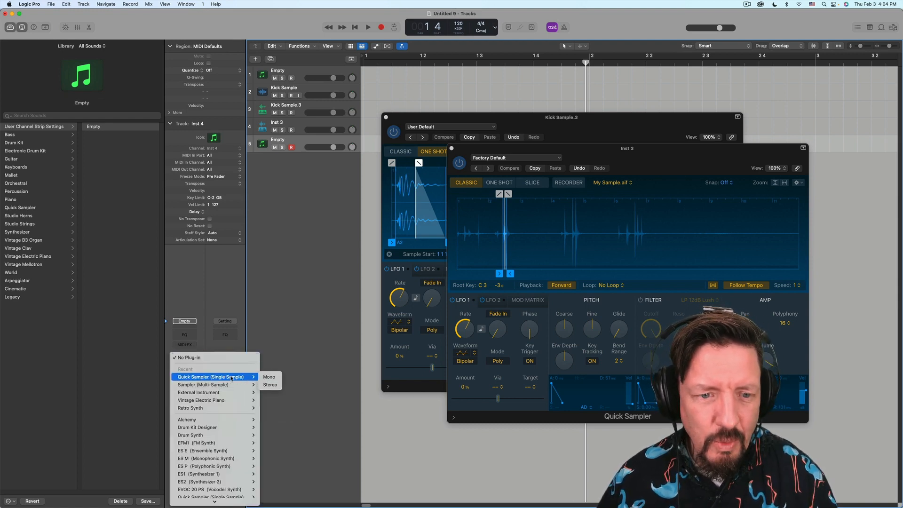
{"action": "left_click", "coordinate": [270, 378]}
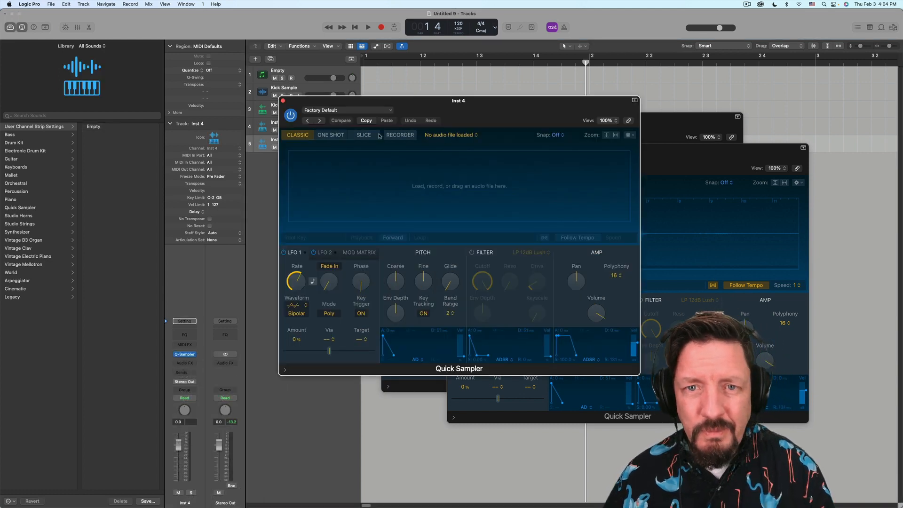
- Record My Sample#1.aif from Input 1 and return the sampler to Classic mode
{"action": "left_click", "coordinate": [401, 136]}
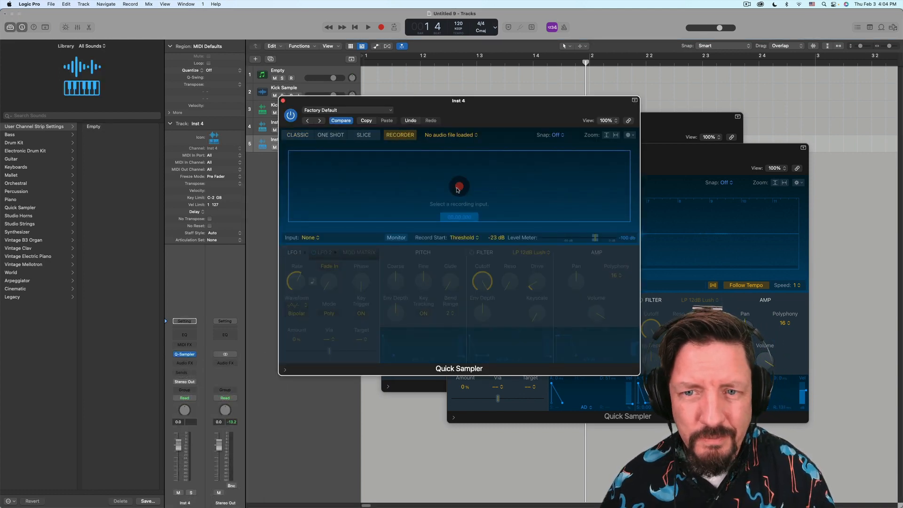
{"action": "left_click", "coordinate": [312, 238]}
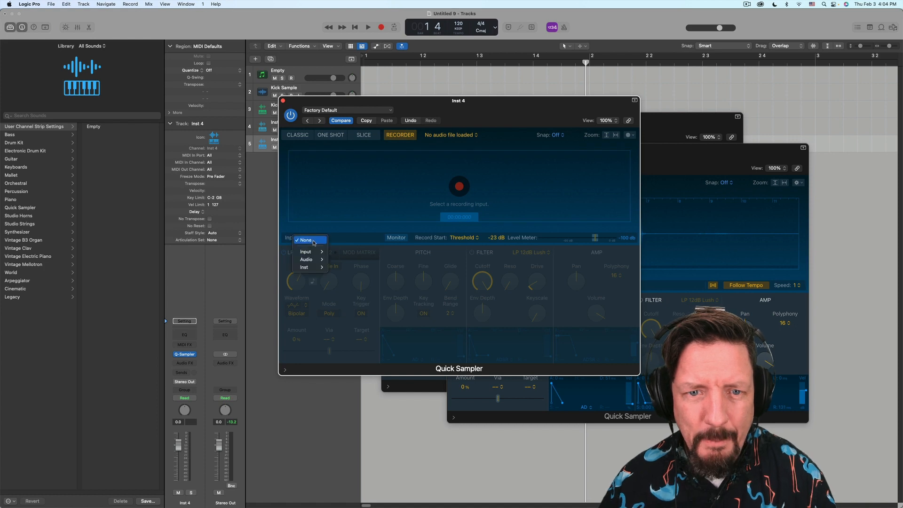
{"action": "mouse_move", "coordinate": [319, 255]}
{"action": "left_click", "coordinate": [347, 253]}
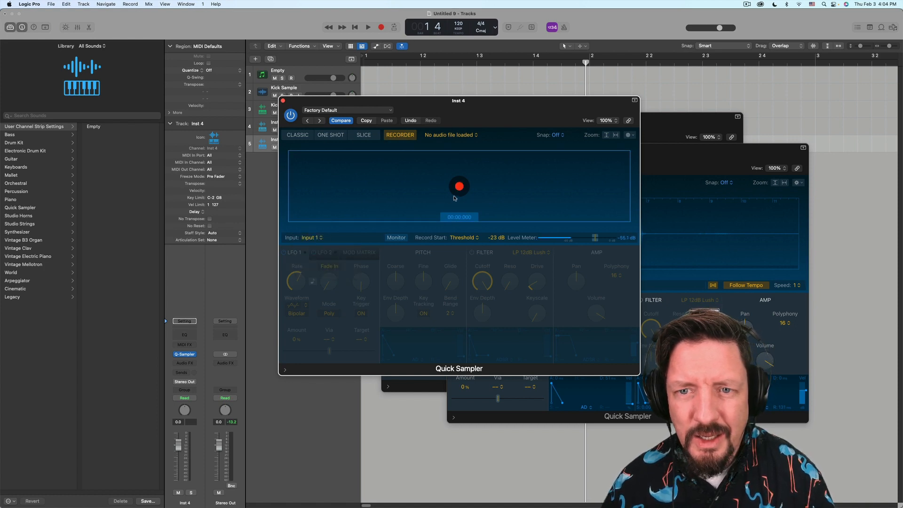
{"action": "left_click", "coordinate": [459, 187]}
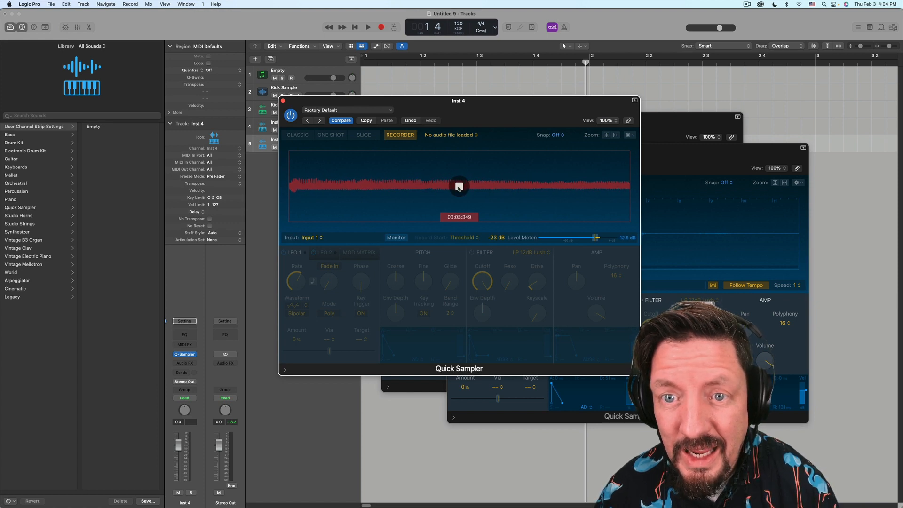
{"action": "left_click", "coordinate": [459, 187]}
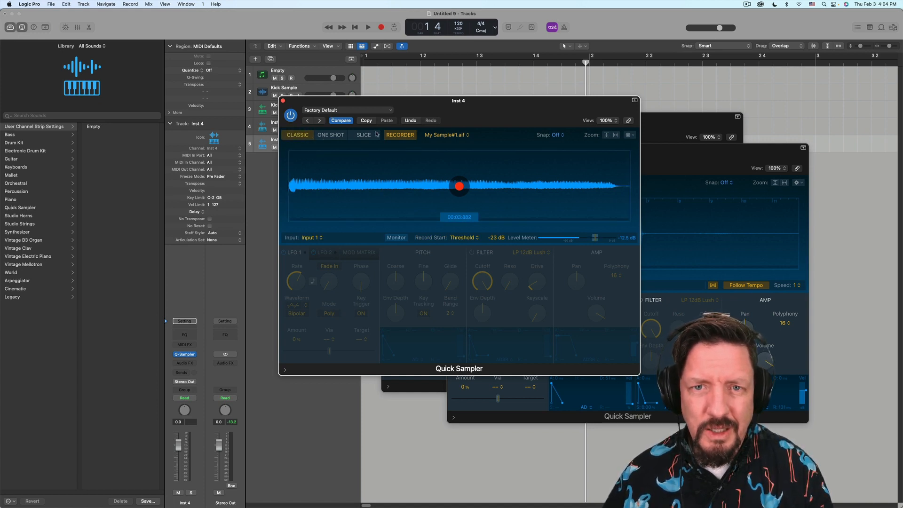
{"action": "left_click", "coordinate": [401, 135]}
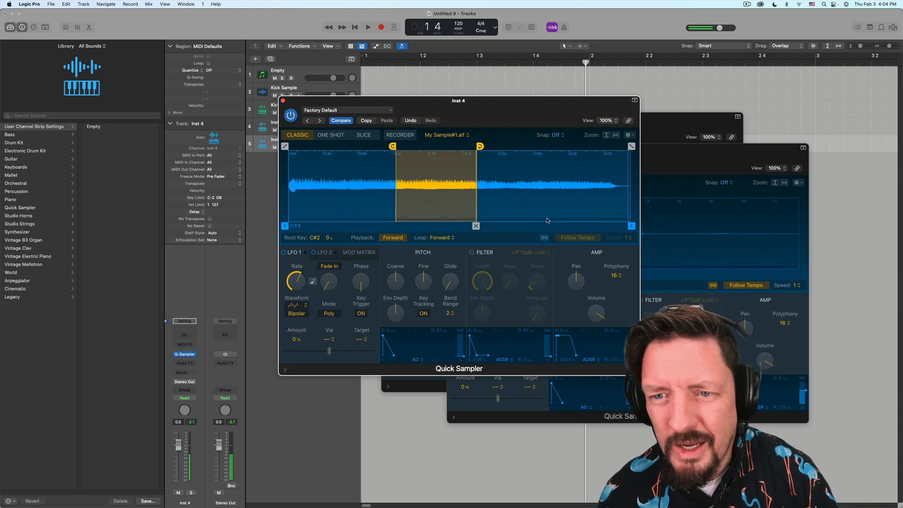
- Enable Follow Tempo for Inst 4's recorded sample and close its Quick Sampler window
{"action": "left_click", "coordinate": [544, 237]}
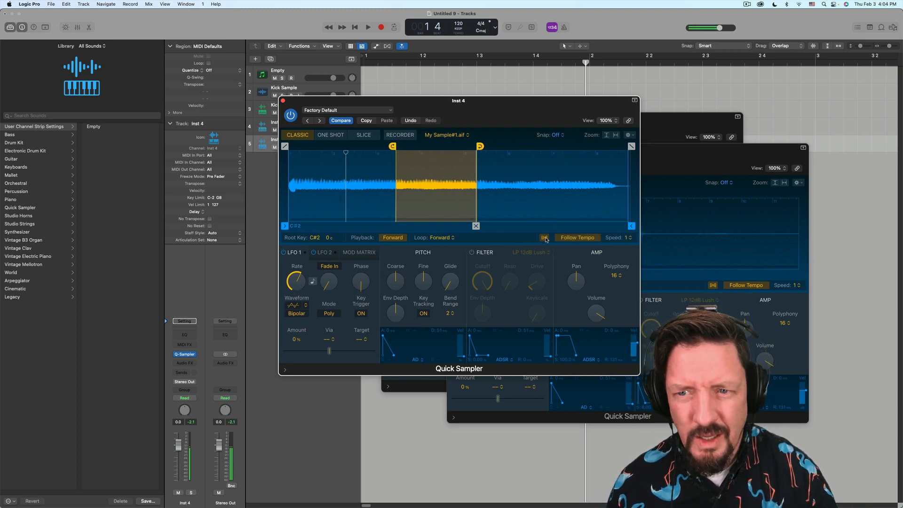
{"action": "left_click", "coordinate": [545, 238]}
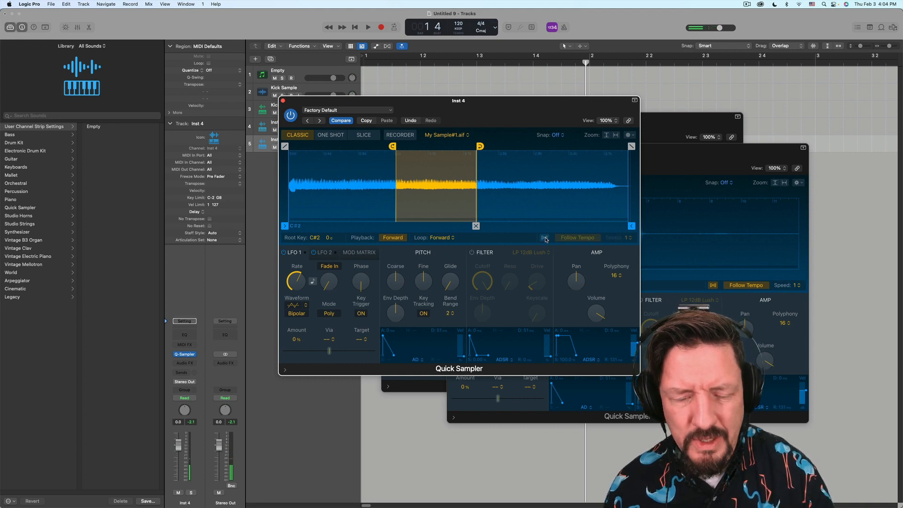
{"action": "left_click", "coordinate": [544, 238]}
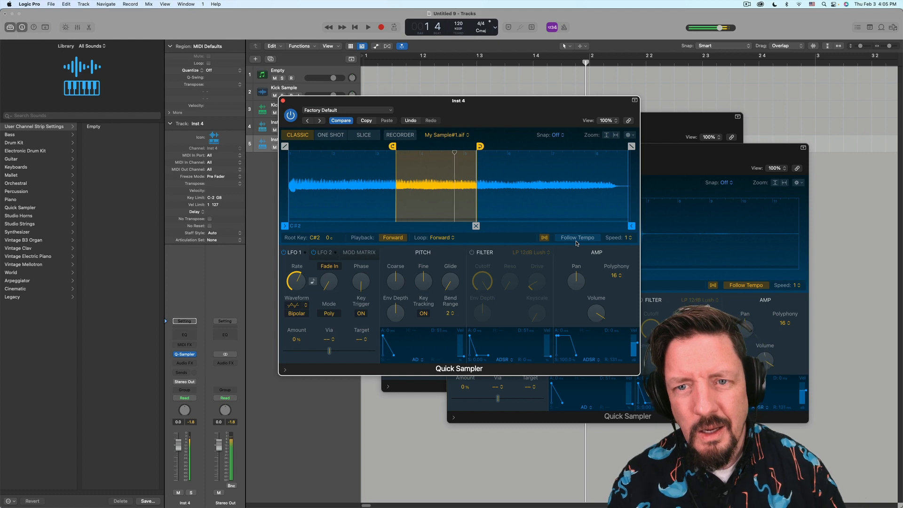
{"action": "left_click", "coordinate": [282, 100]}
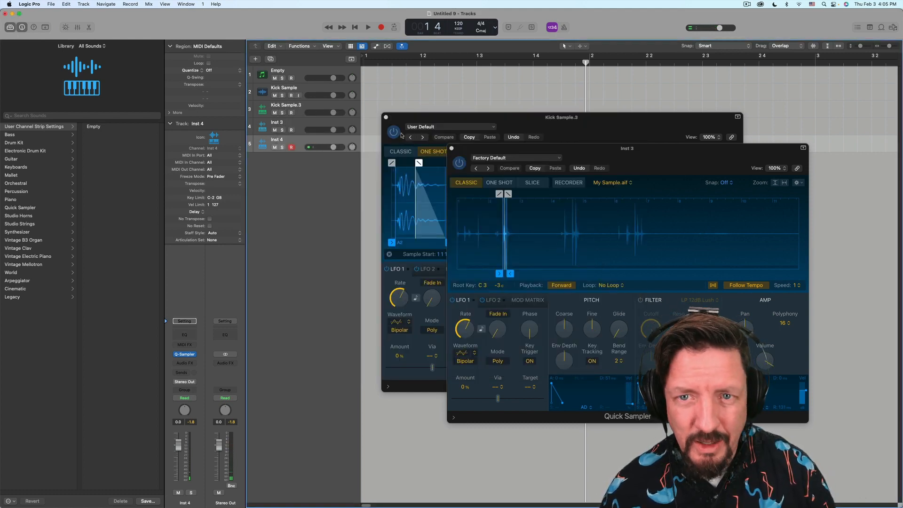
- Close both Quick Sampler windows and stack Kick Sample.3 with Inst 3 in summing stack Sum 1
{"action": "left_click", "coordinate": [451, 148]}
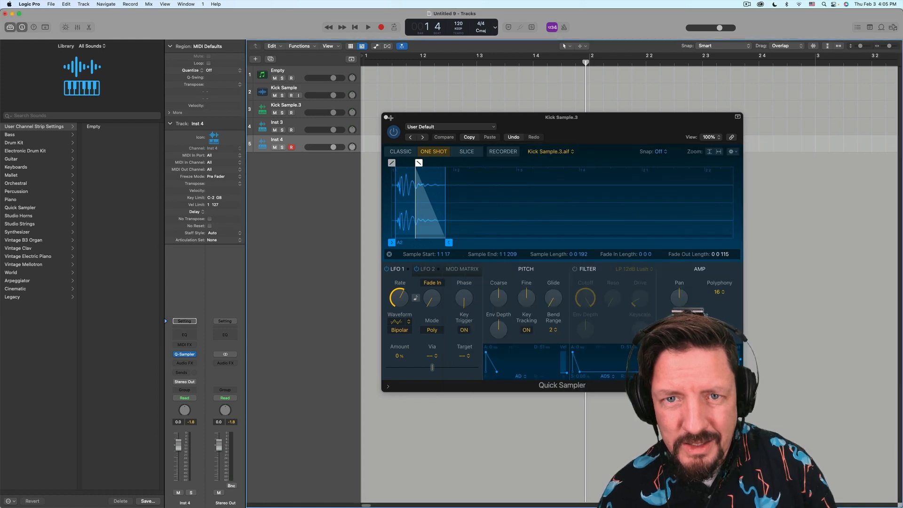
{"action": "left_click", "coordinate": [385, 118]}
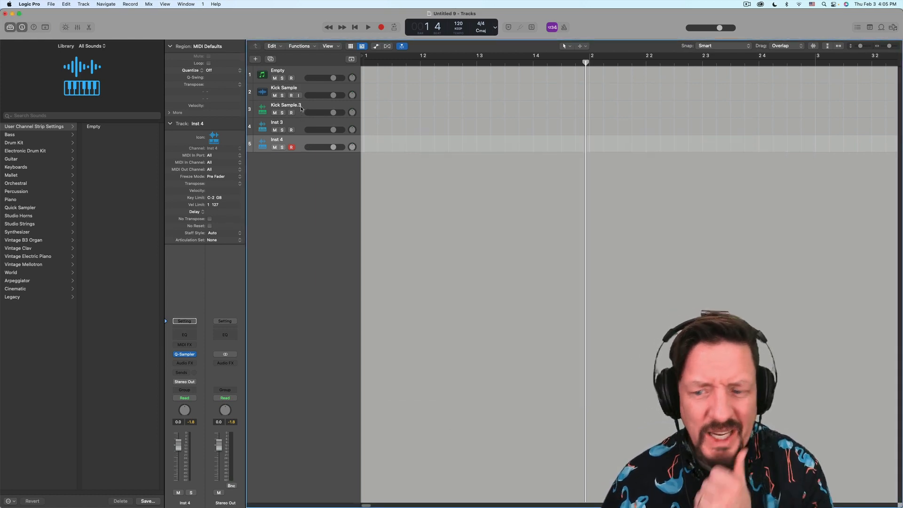
{"action": "left_click", "coordinate": [300, 111]}
{"action": "left_click", "coordinate": [298, 123]}
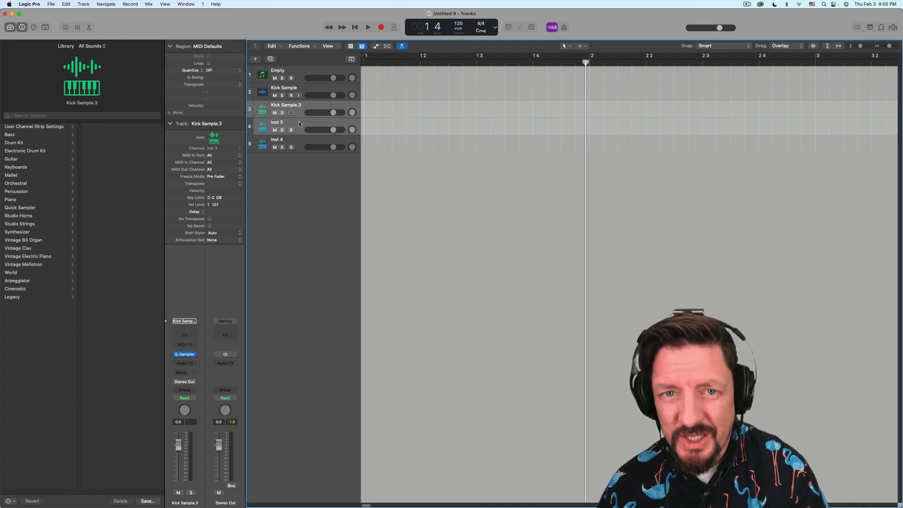
{"action": "right_click", "coordinate": [300, 123]}
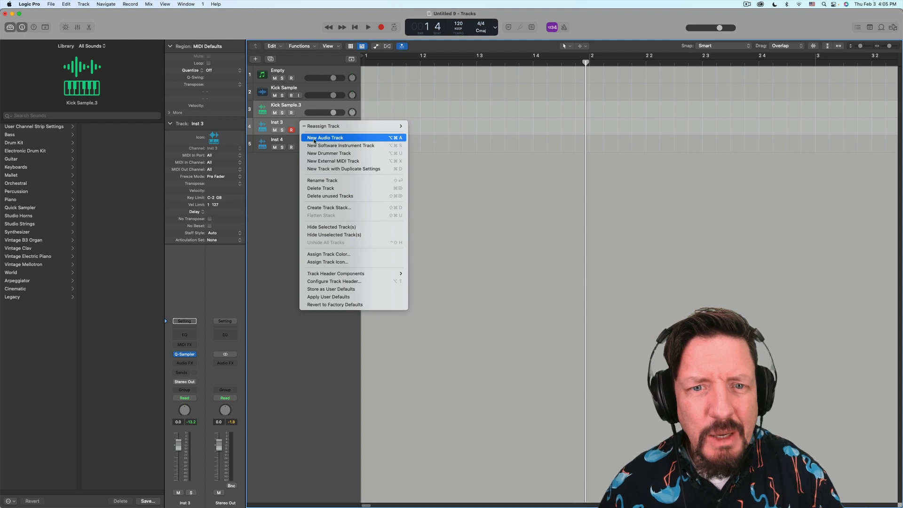
{"action": "left_click", "coordinate": [322, 208]}
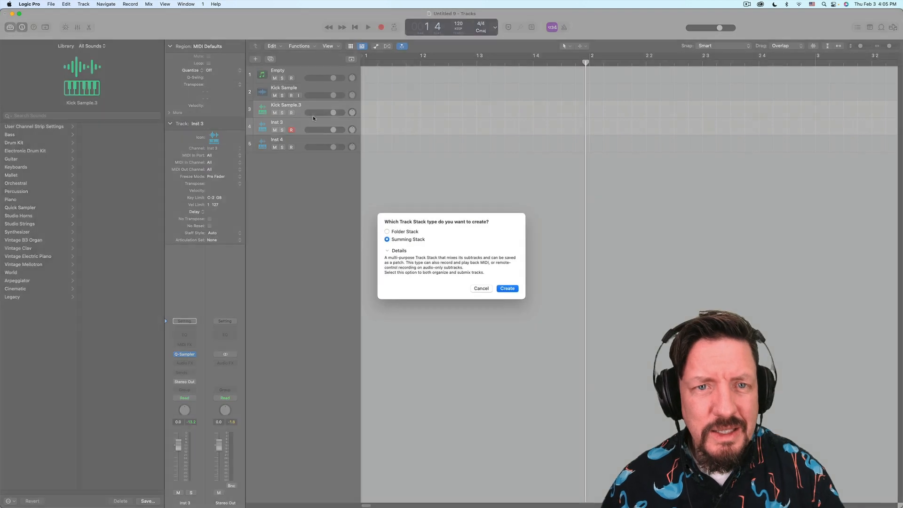
{"action": "left_click", "coordinate": [507, 292]}
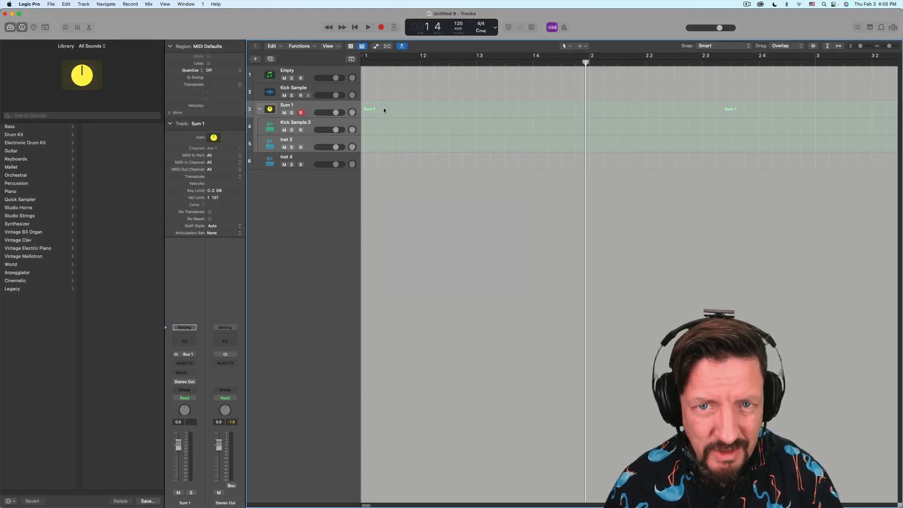
- In Sum 1's Step Sequencer, switch on steps 1 and 9 of the C3 row
{"action": "right_click", "coordinate": [384, 110]}
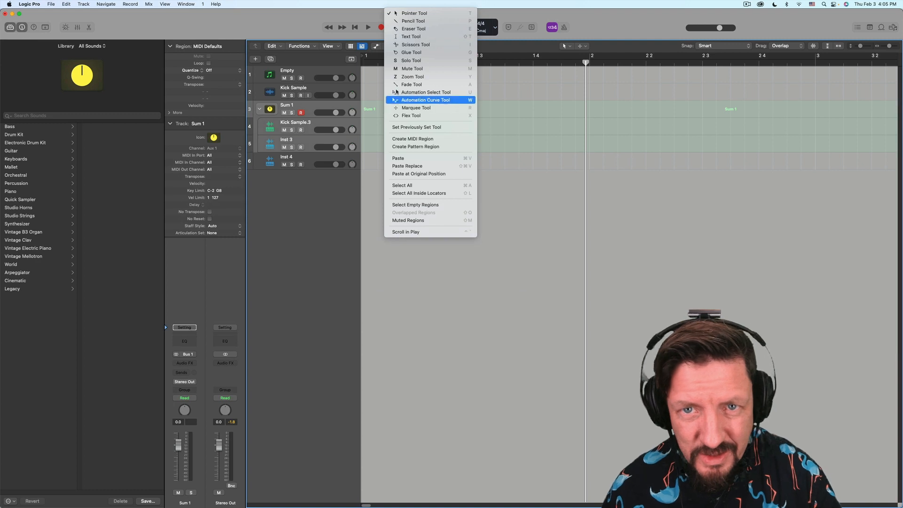
{"action": "left_click", "coordinate": [318, 107]}
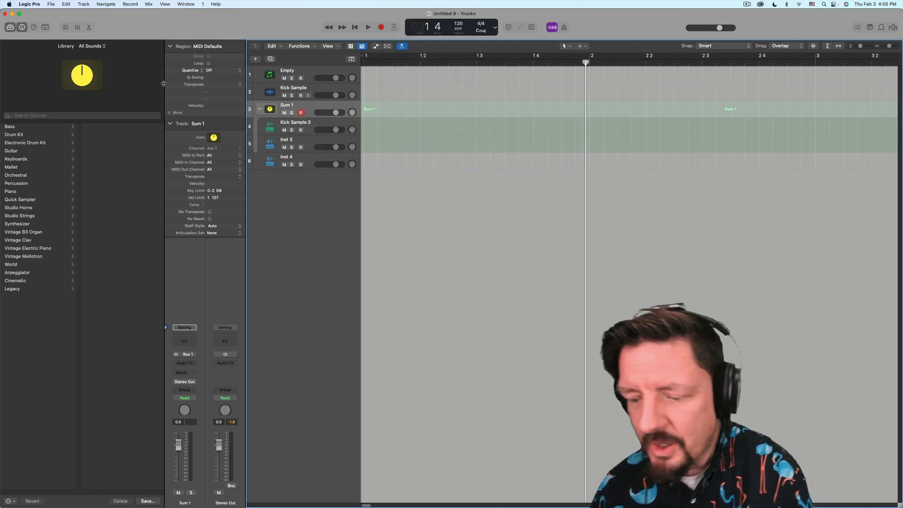
{"action": "key", "text": "e"}
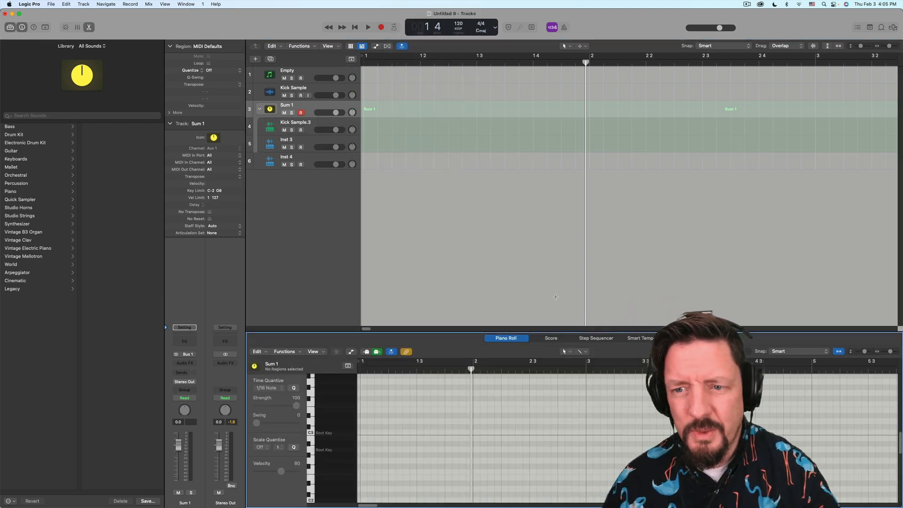
{"action": "left_click", "coordinate": [596, 338]}
{"action": "left_click", "coordinate": [377, 383]}
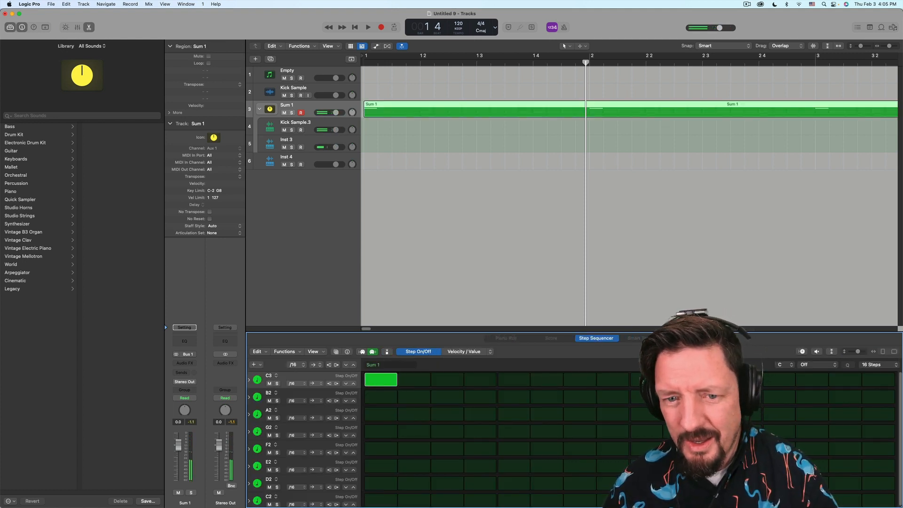
{"action": "left_click", "coordinate": [648, 380]}
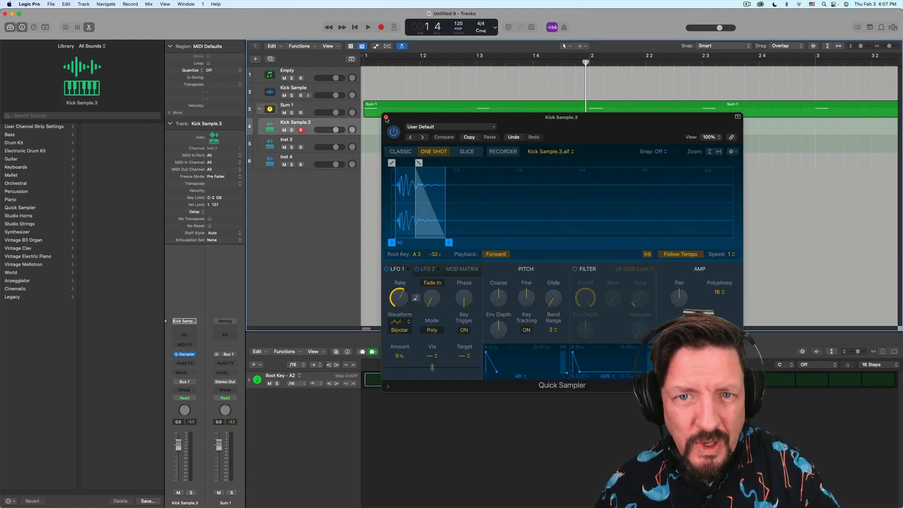
- Close the sampler window and set Kick Sample.3's key limit to C3
{"action": "left_click", "coordinate": [386, 118]}
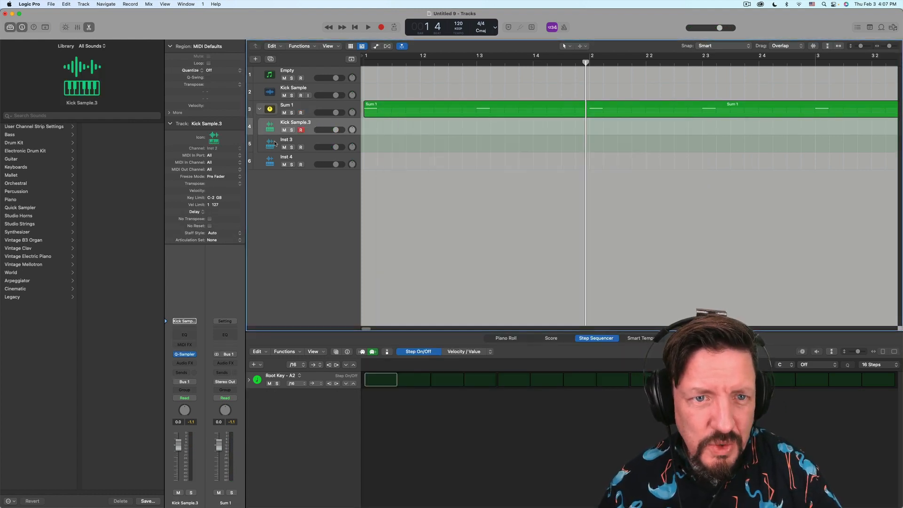
{"action": "double_click", "coordinate": [211, 198]}
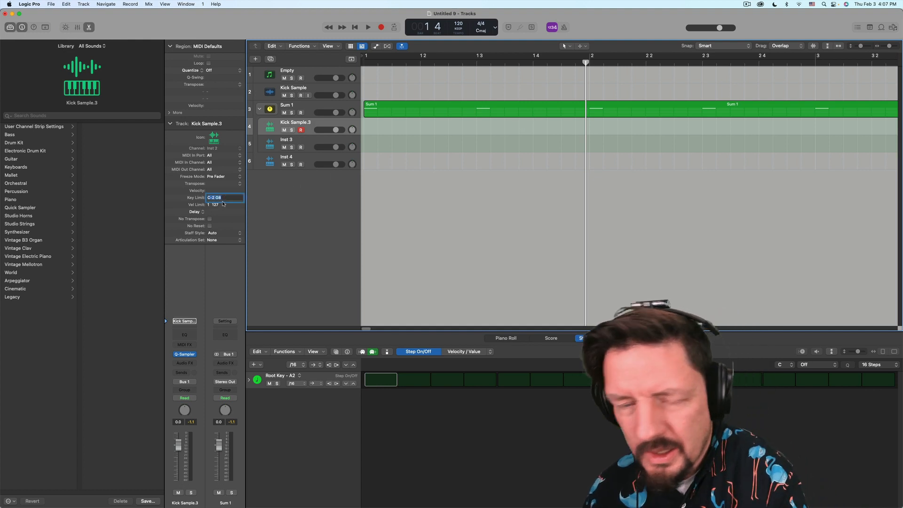
{"action": "type", "text": "c3"}
{"action": "key", "text": "Return"}
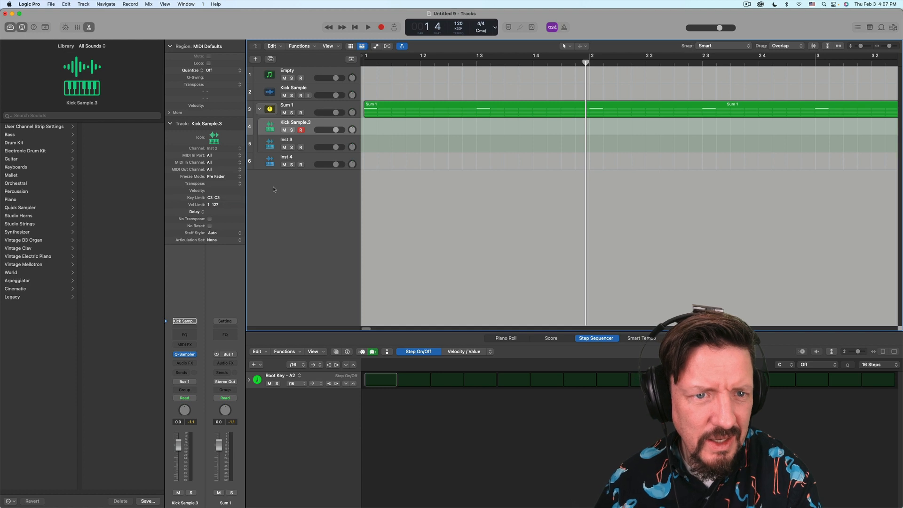
- Set Inst 3's key limit to C4
{"action": "left_click", "coordinate": [311, 139]}
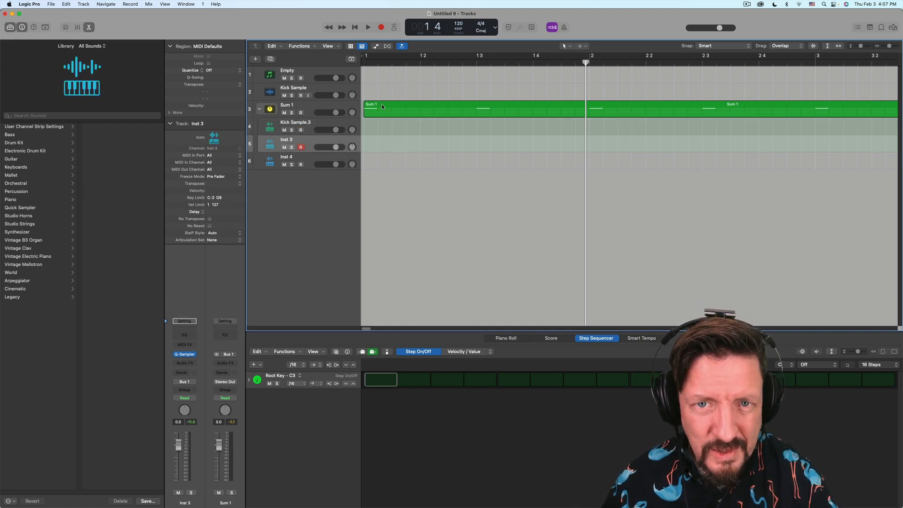
{"action": "double_click", "coordinate": [219, 198]}
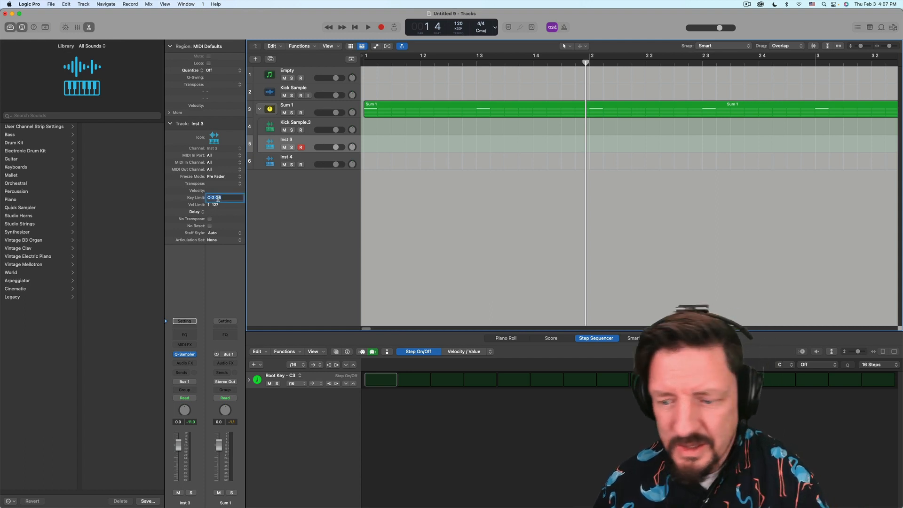
{"action": "type", "text": "c4"}
{"action": "key", "text": "Return"}
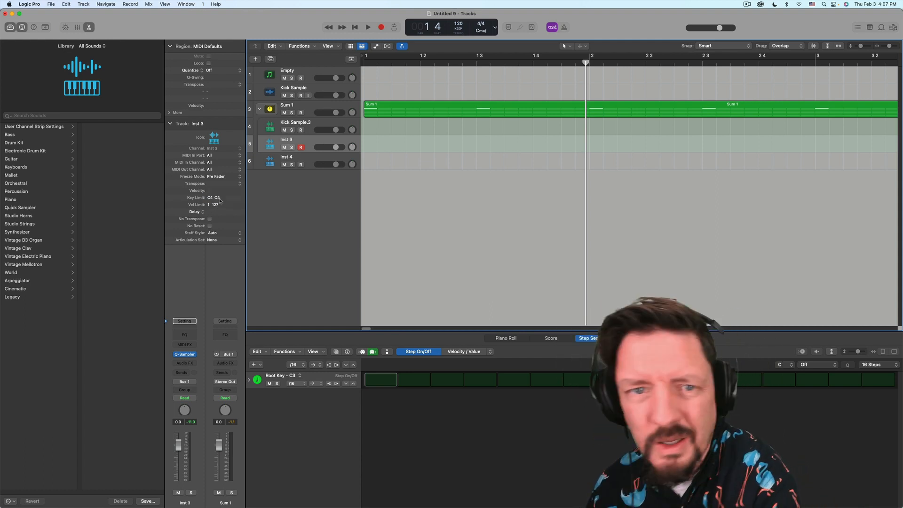
{"action": "left_click", "coordinate": [373, 108]}
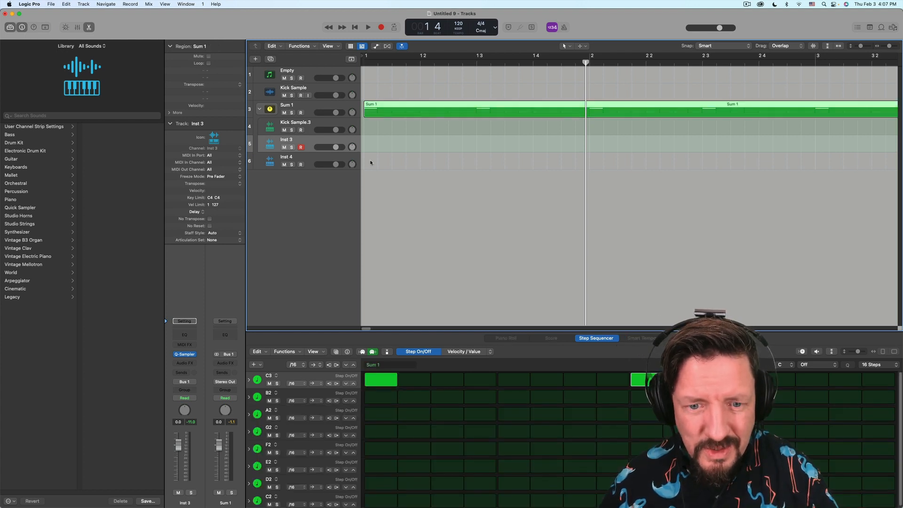
- Change the second pattern row from B2 to C4 and turn on its steps
{"action": "left_click", "coordinate": [276, 394]}
{"action": "mouse_move", "coordinate": [278, 402]}
{"action": "mouse_move", "coordinate": [350, 410]}
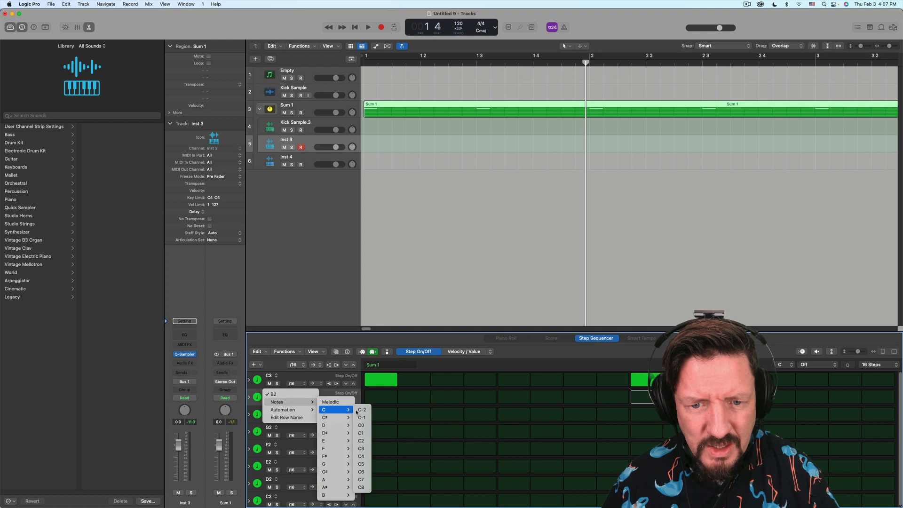
{"action": "left_click", "coordinate": [367, 456]}
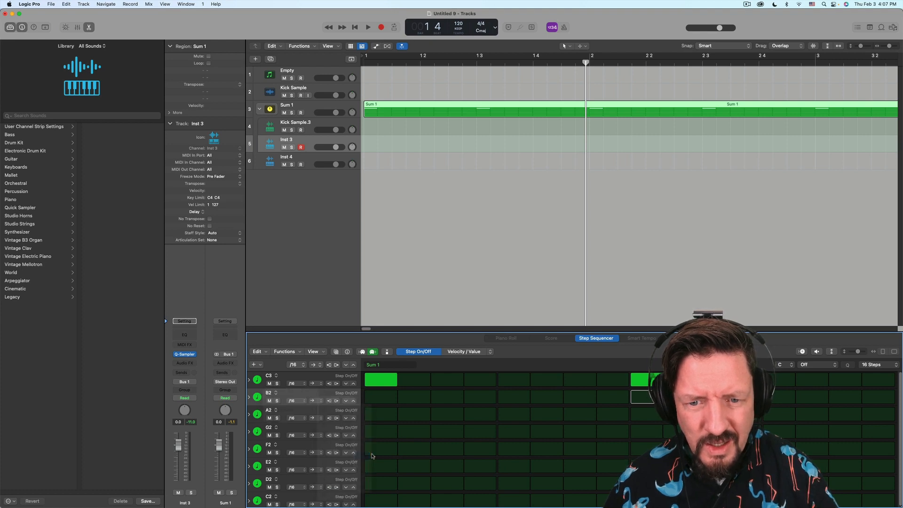
{"action": "left_click_drag", "start_coordinate": [395, 398], "coordinate": [874, 395]}
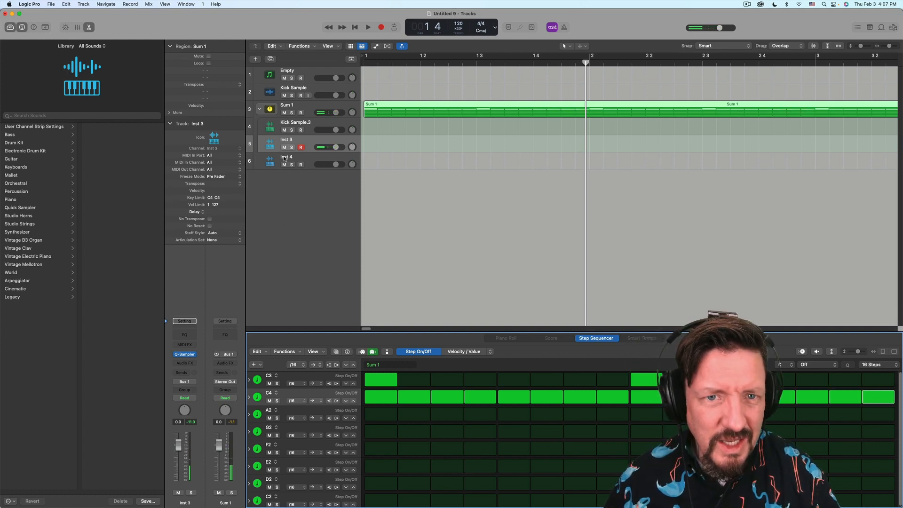
- Set Inst 3's key limit to D3
{"action": "double_click", "coordinate": [210, 198]}
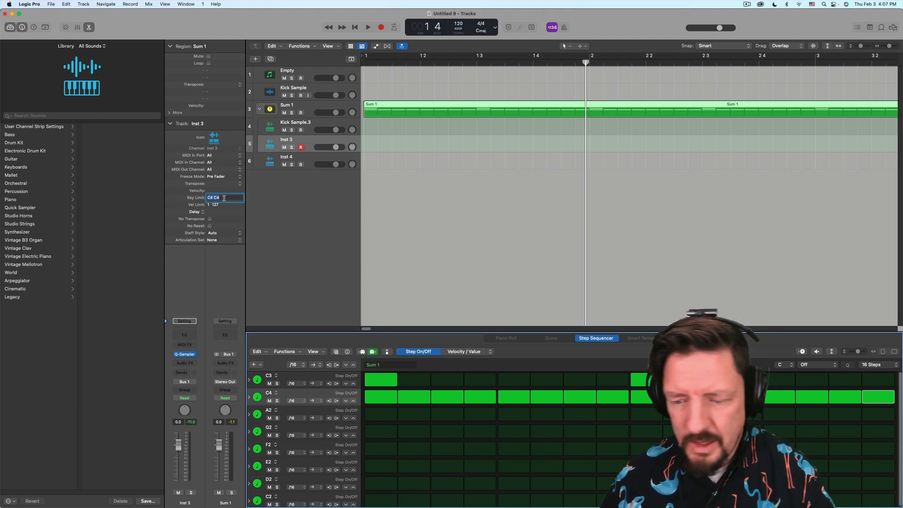
{"action": "type", "text": "d3"}
{"action": "key", "text": "Return"}
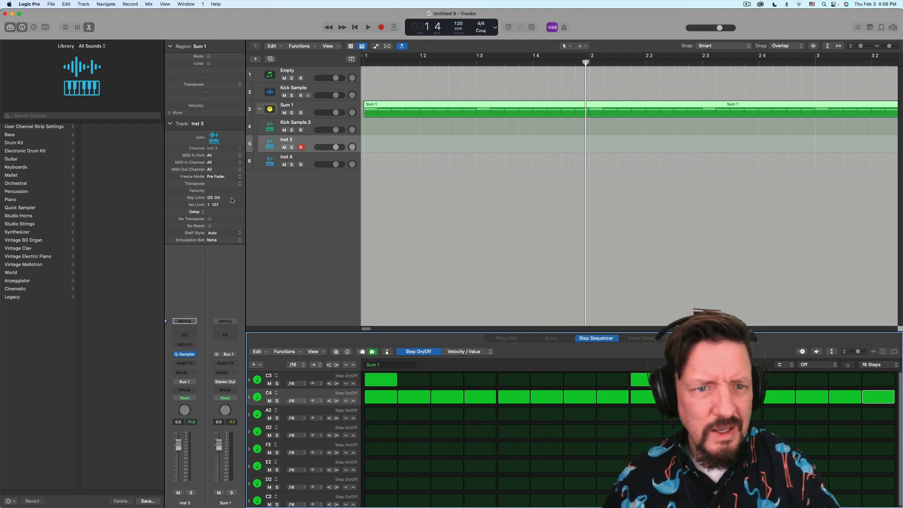
- Retune the C4 row to D3 and play the pattern
{"action": "left_click", "coordinate": [271, 394]}
{"action": "mouse_move", "coordinate": [292, 402]}
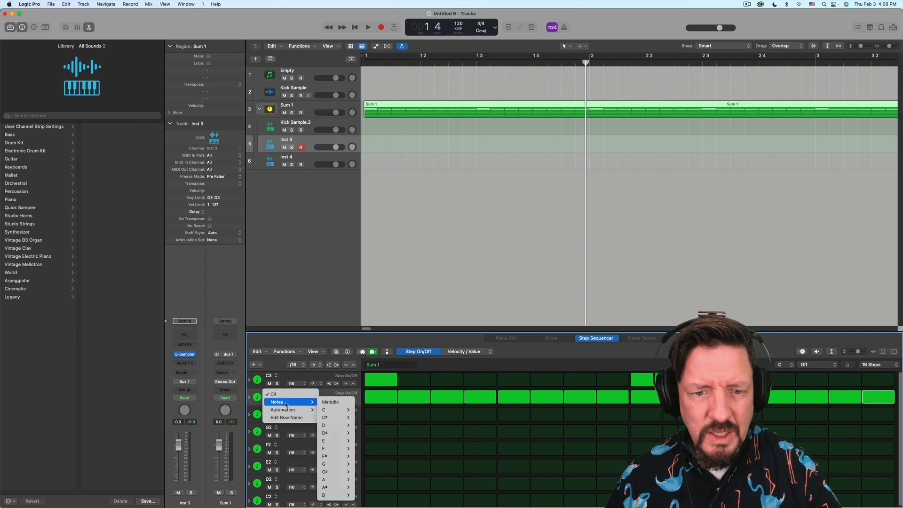
{"action": "mouse_move", "coordinate": [341, 425]}
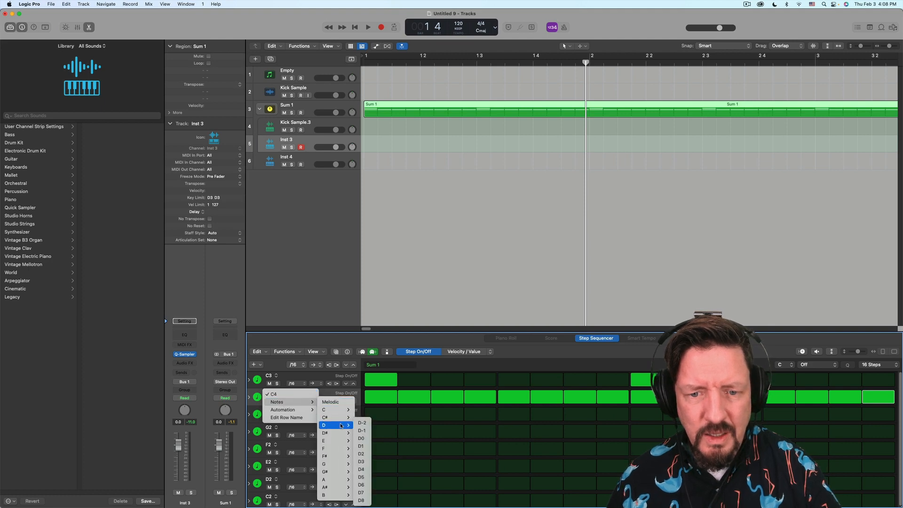
{"action": "left_click", "coordinate": [366, 464]}
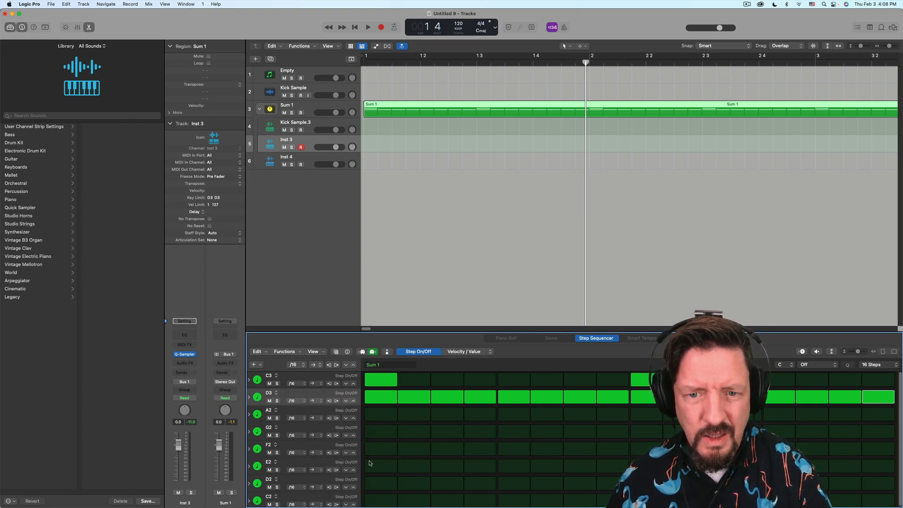
{"action": "left_click", "coordinate": [383, 397]}
{"action": "left_click", "coordinate": [384, 397]}
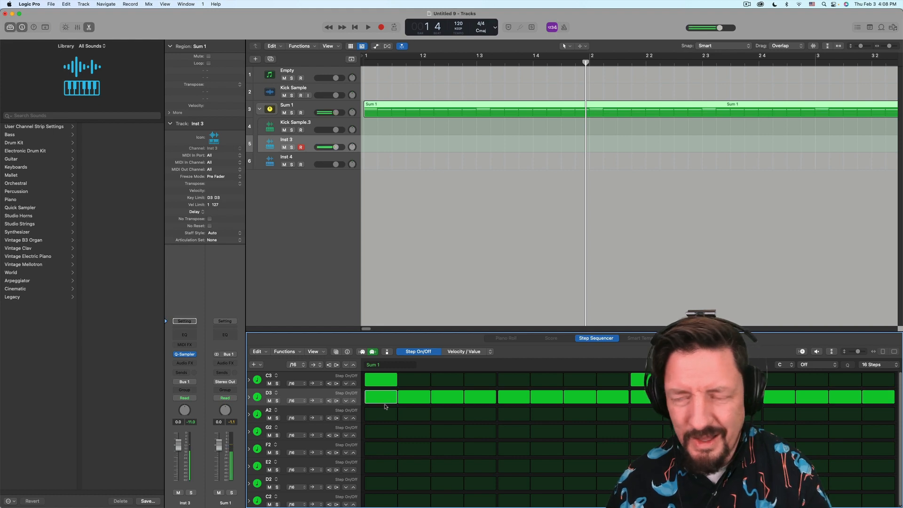
{"action": "key", "text": "space"}
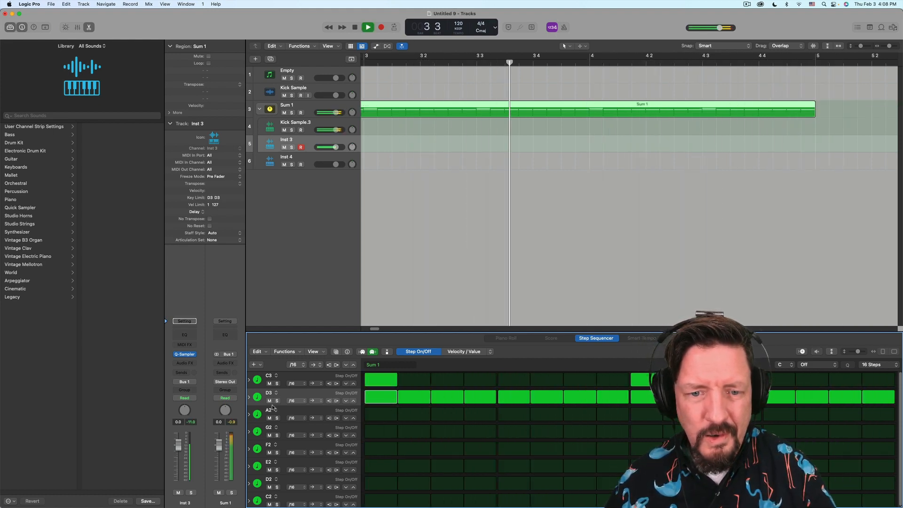
- Expand the D3 row's velocity, gate and tie lanes, stop playback, and cycle bars 1–5
{"action": "left_click", "coordinate": [249, 397]}
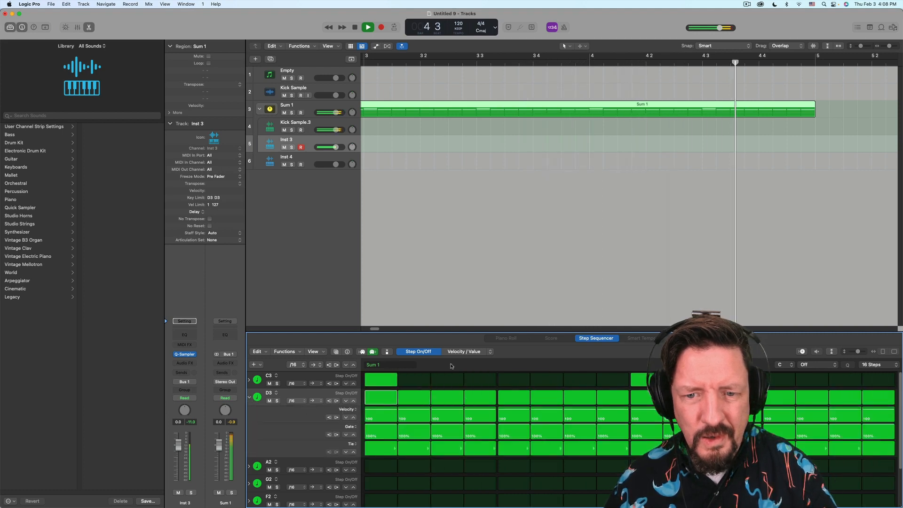
{"action": "key", "text": "space"}
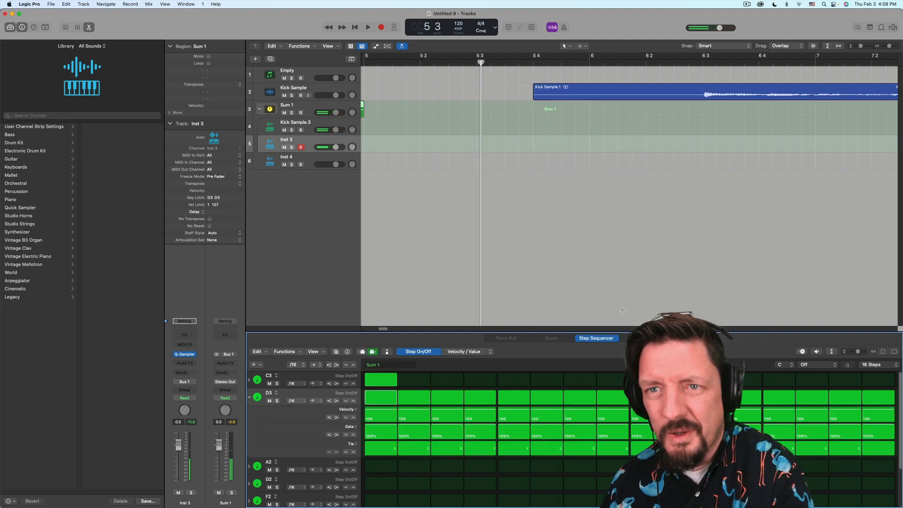
{"action": "key", "text": "Return"}
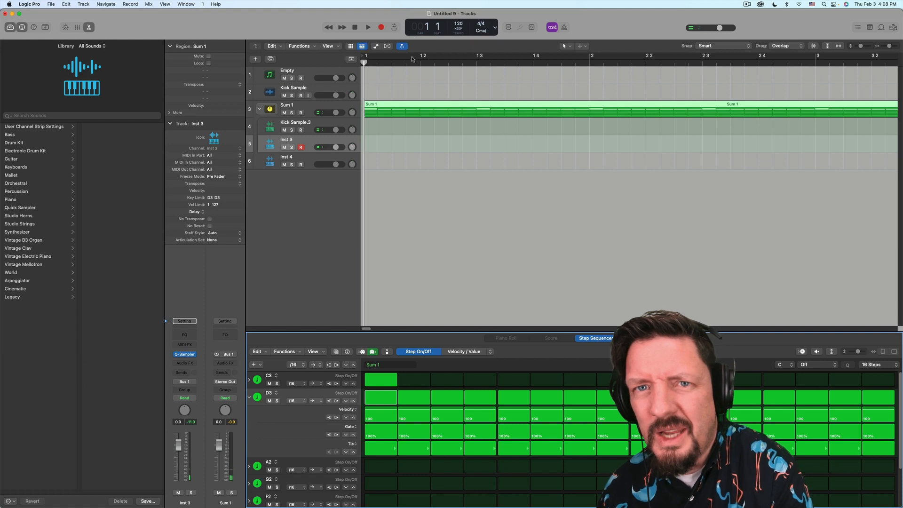
{"action": "left_click_drag", "start_coordinate": [377, 59], "coordinate": [743, 66]}
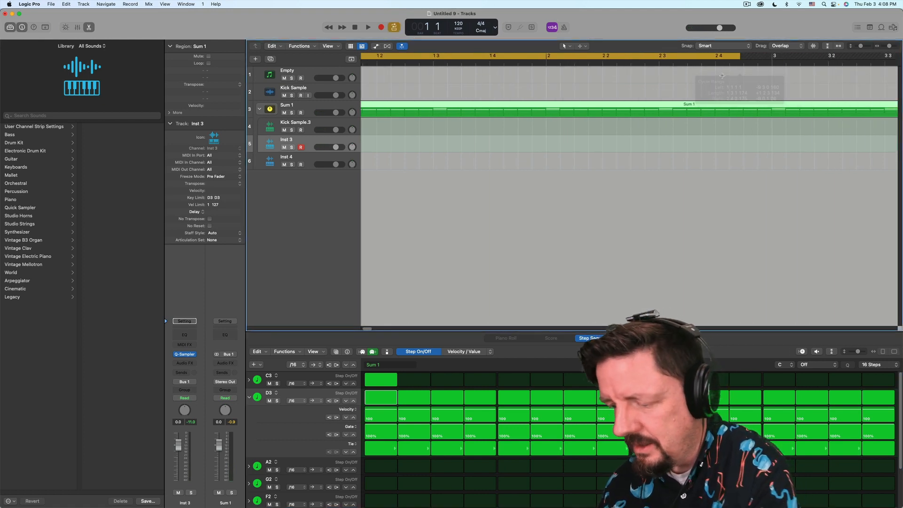
{"action": "key", "text": "super+Left"}
{"action": "key", "text": "super+Left"}
{"action": "key", "text": "super+Left"}
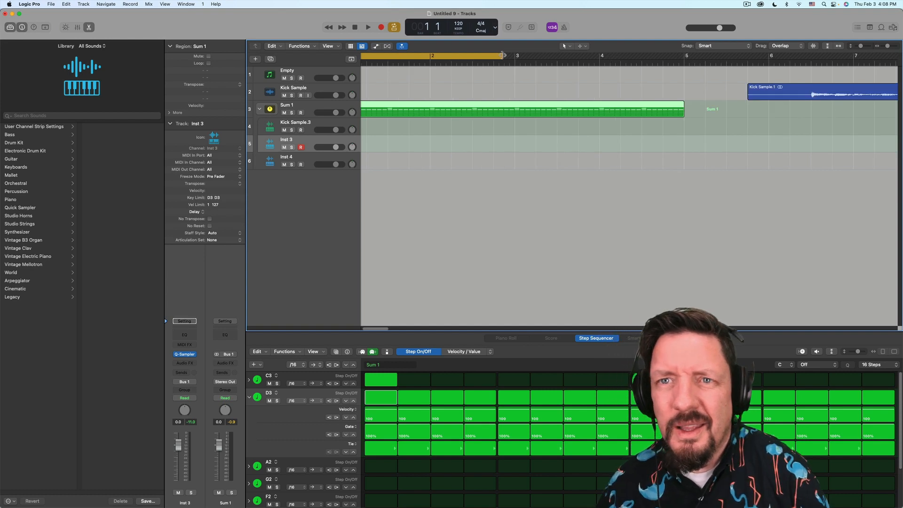
{"action": "left_click_drag", "start_coordinate": [502, 56], "coordinate": [684, 56]}
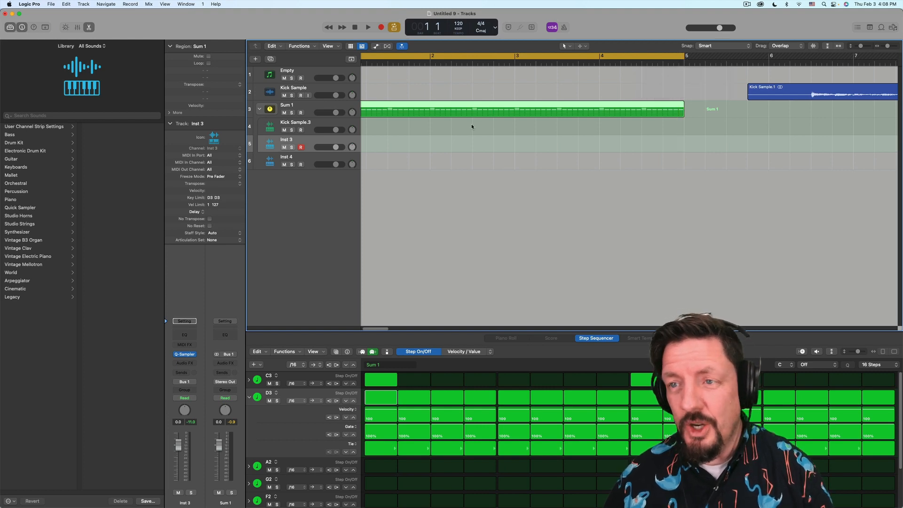
{"action": "scroll", "coordinate": [405, 109], "scroll_direction": "left", "scroll_amount": 3}
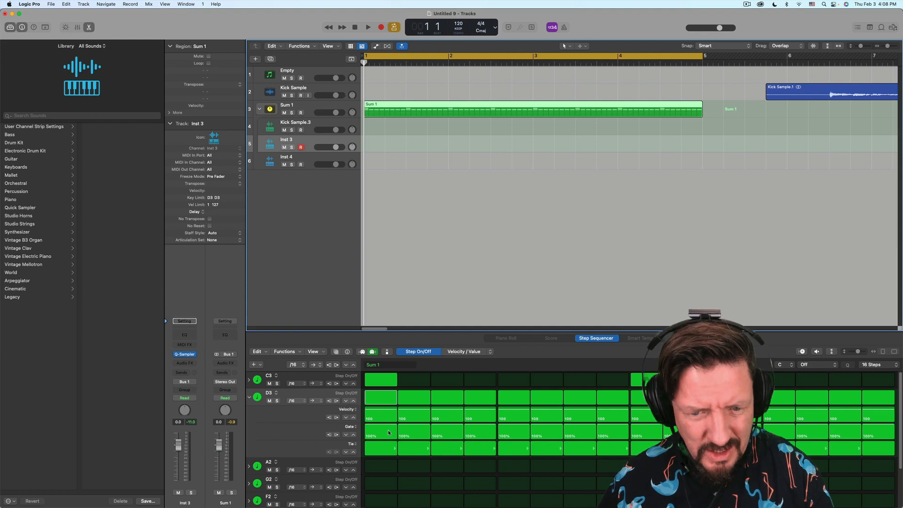
{"action": "left_click", "coordinate": [353, 444]}
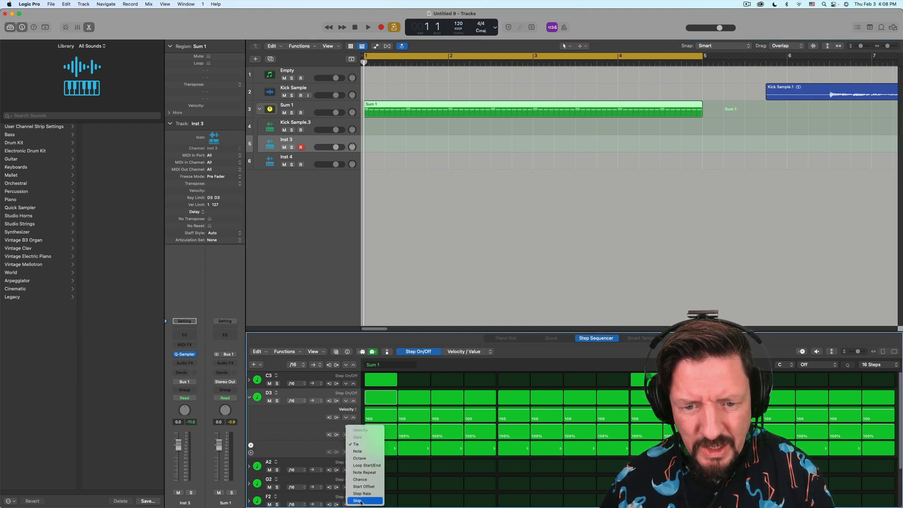
- Show Note Repeat in the D3 lane, give step 8 seven repeats and step 15 sixteen, then audition
{"action": "left_click", "coordinate": [370, 473]}
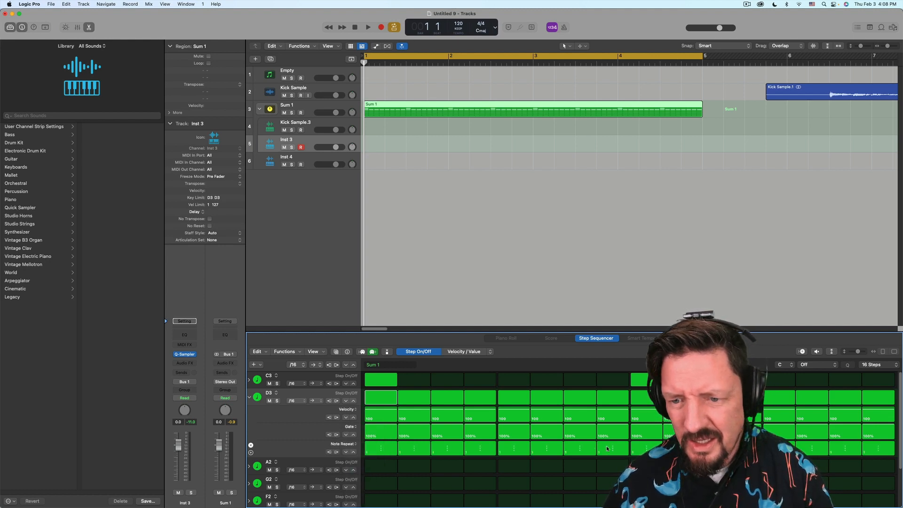
{"action": "left_click_drag", "start_coordinate": [607, 449], "coordinate": [611, 448]}
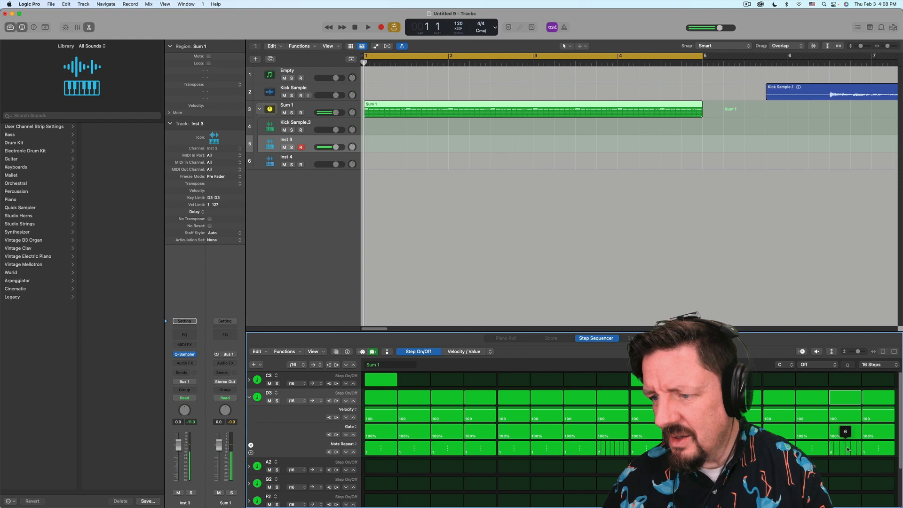
{"action": "mouse_move", "coordinate": [848, 449]}
{"action": "left_mouse_down"}
{"action": "mouse_move", "coordinate": [865, 430]}
{"action": "mouse_move", "coordinate": [862, 412]}
{"action": "left_mouse_up"}
{"action": "key", "text": "space"}
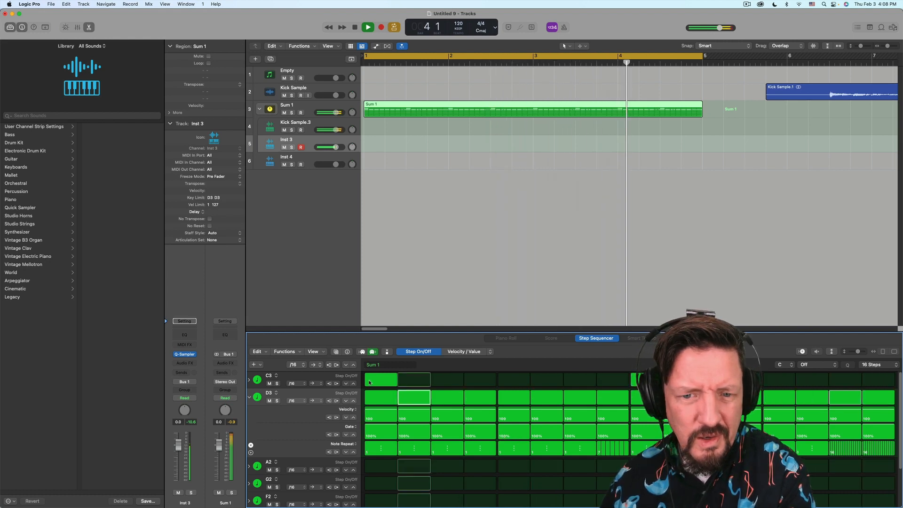
{"action": "key", "text": "space"}
{"action": "left_click", "coordinate": [275, 377]}
{"action": "mouse_move", "coordinate": [300, 386]}
{"action": "mouse_move", "coordinate": [328, 394]}
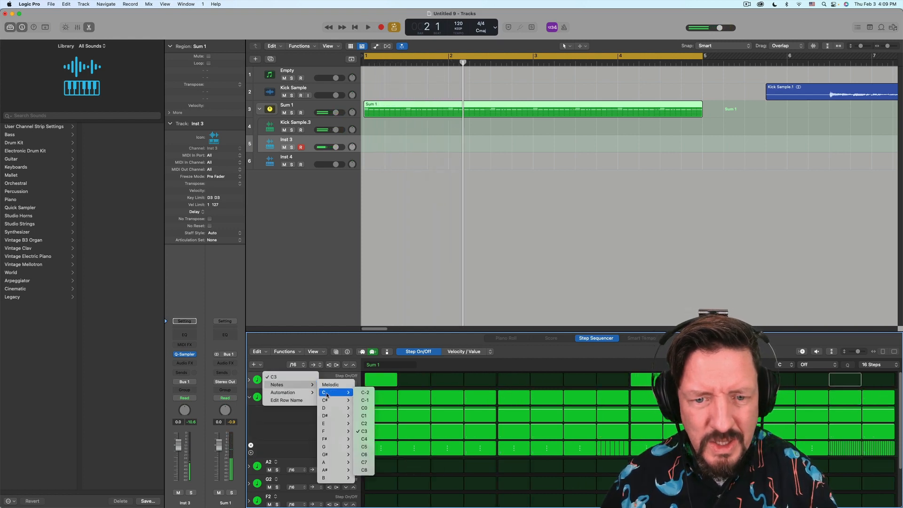
- Retarget the C3 row to C2, limit Kick Sample.3 to C2, and start playback
{"action": "left_click", "coordinate": [366, 425]}
{"action": "left_click", "coordinate": [307, 127]}
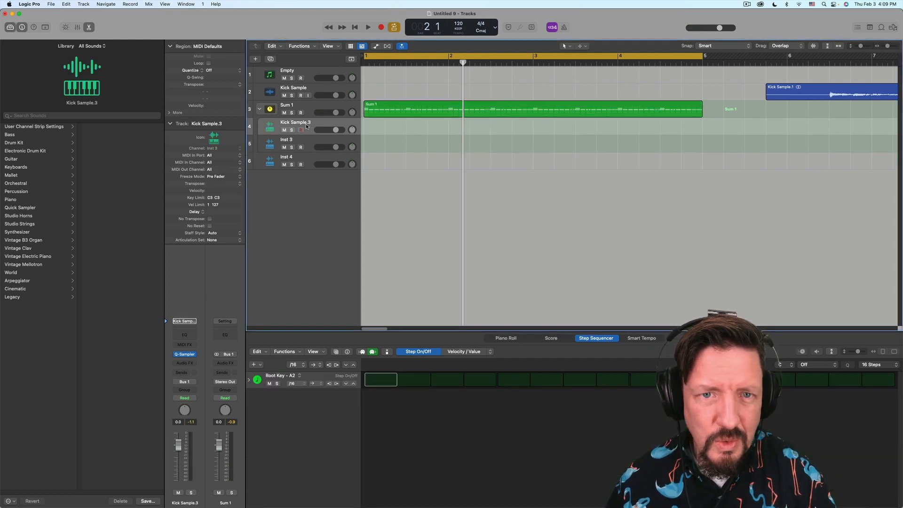
{"action": "double_click", "coordinate": [216, 198]}
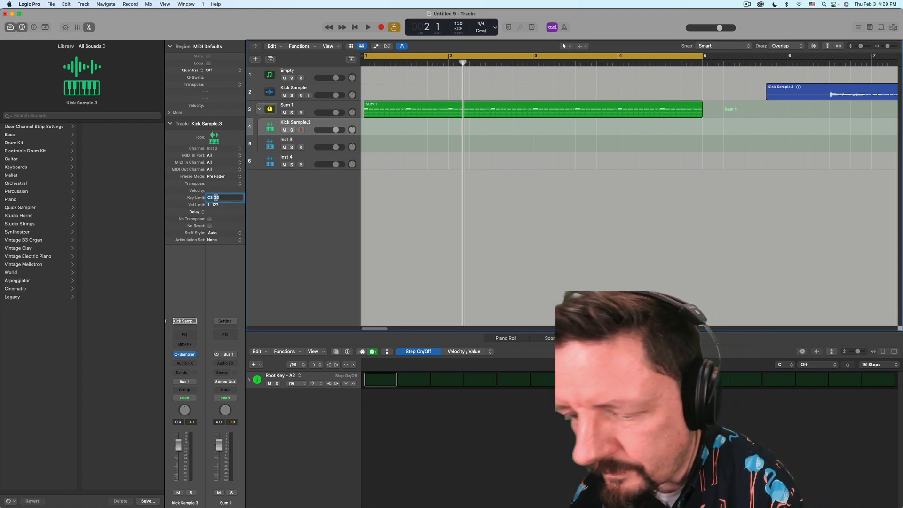
{"action": "key", "text": "BackSpace"}
{"action": "type", "text": "2"}
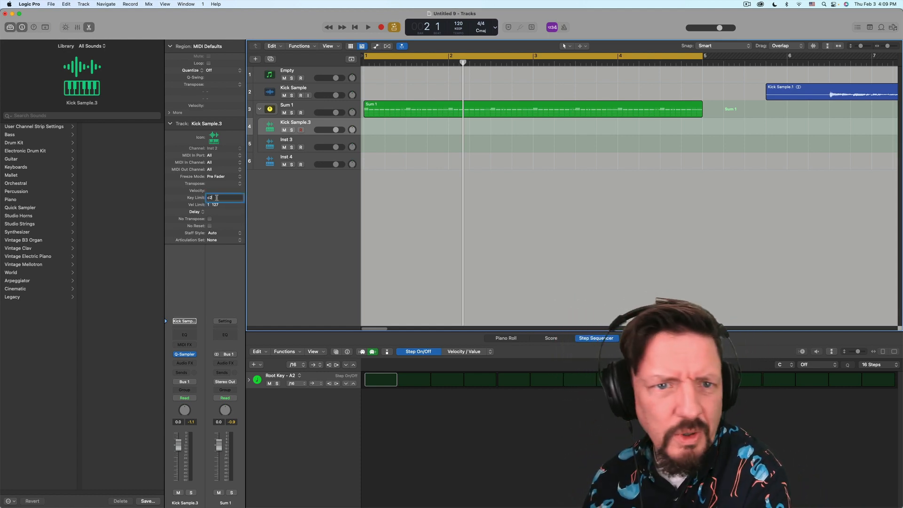
{"action": "key", "text": "Return"}
{"action": "key", "text": "space"}
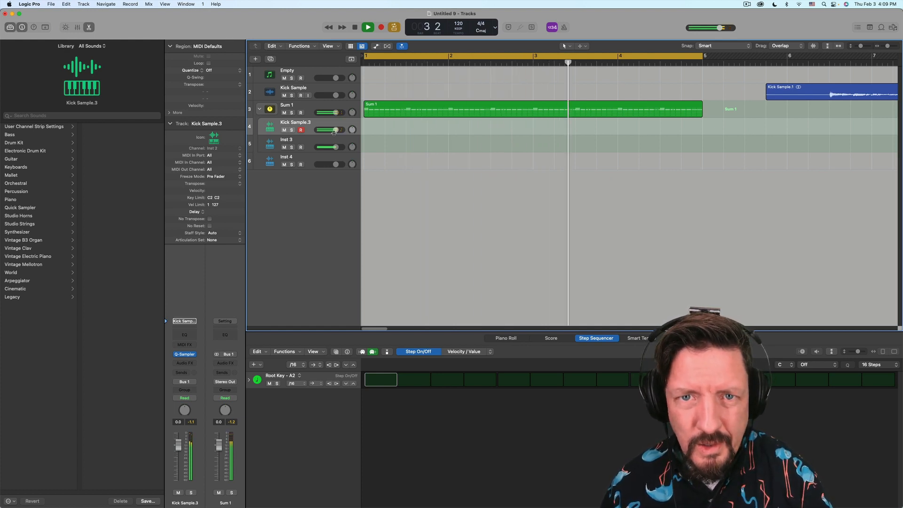
- Collapse the D3 lanes and show a Note Repeat lane on the C2 row
{"action": "left_click", "coordinate": [387, 103]}
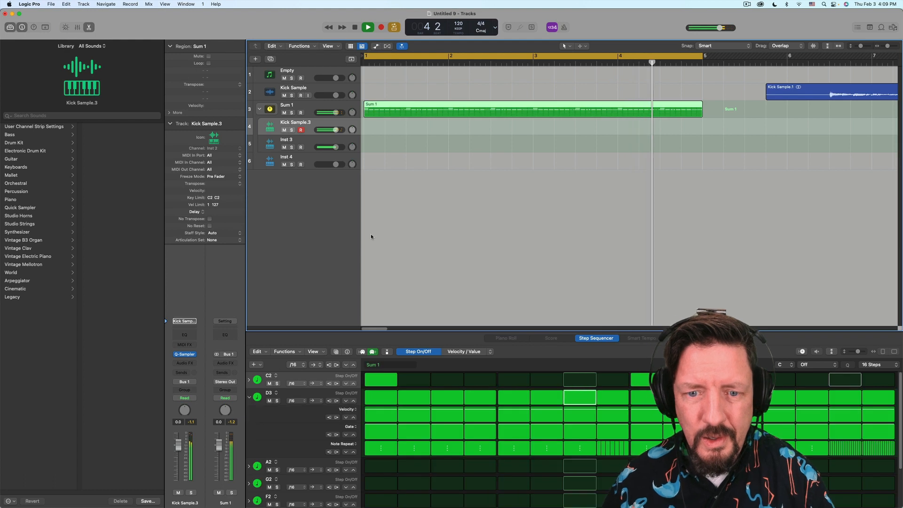
{"action": "left_click", "coordinate": [250, 399]}
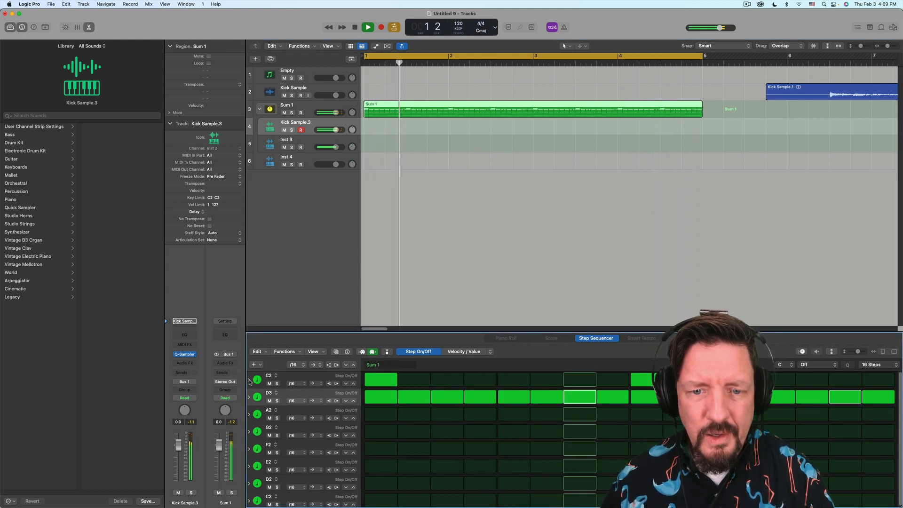
{"action": "left_click", "coordinate": [249, 380]}
{"action": "left_click", "coordinate": [350, 427]}
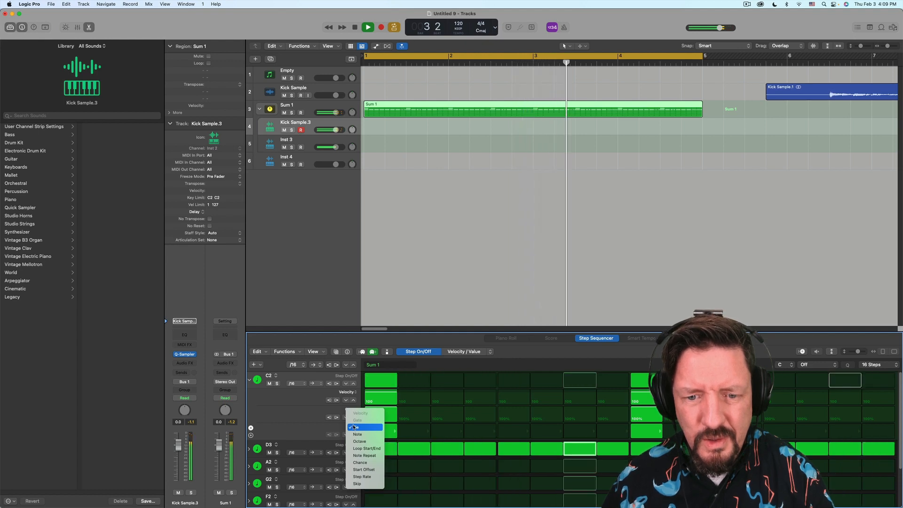
{"action": "left_click", "coordinate": [362, 455]}
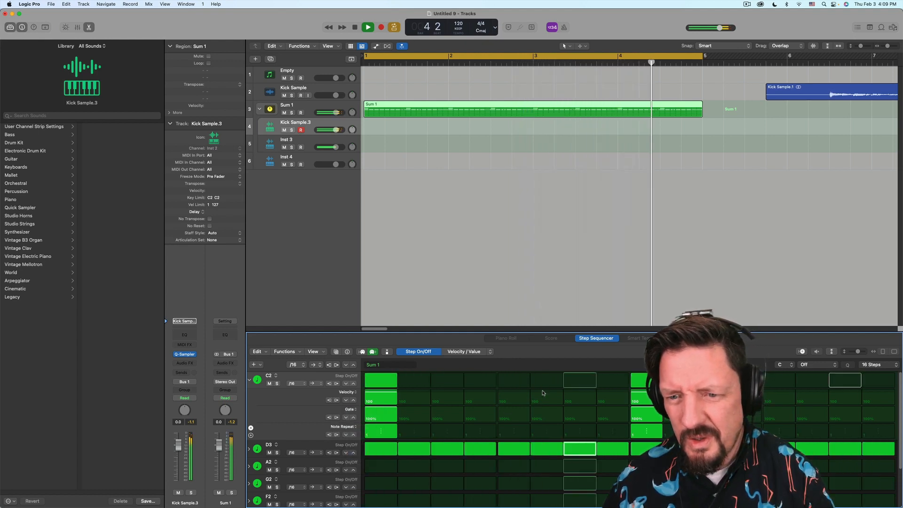
- Turn on C2 step 7 with five note repeats and velocity 45
{"action": "left_click", "coordinate": [572, 385]}
{"action": "left_click_drag", "start_coordinate": [579, 437], "coordinate": [579, 435]}
{"action": "left_click_drag", "start_coordinate": [578, 397], "coordinate": [578, 403]}
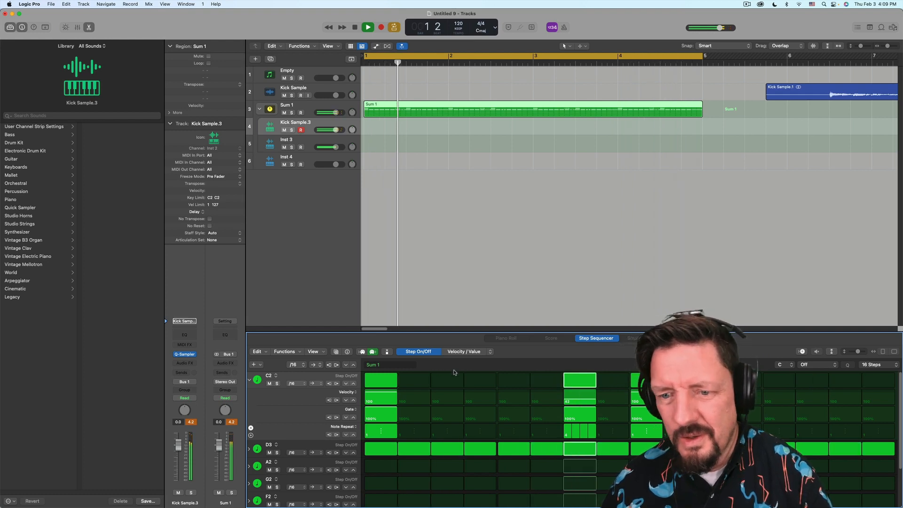
{"action": "left_click", "coordinate": [249, 380]}
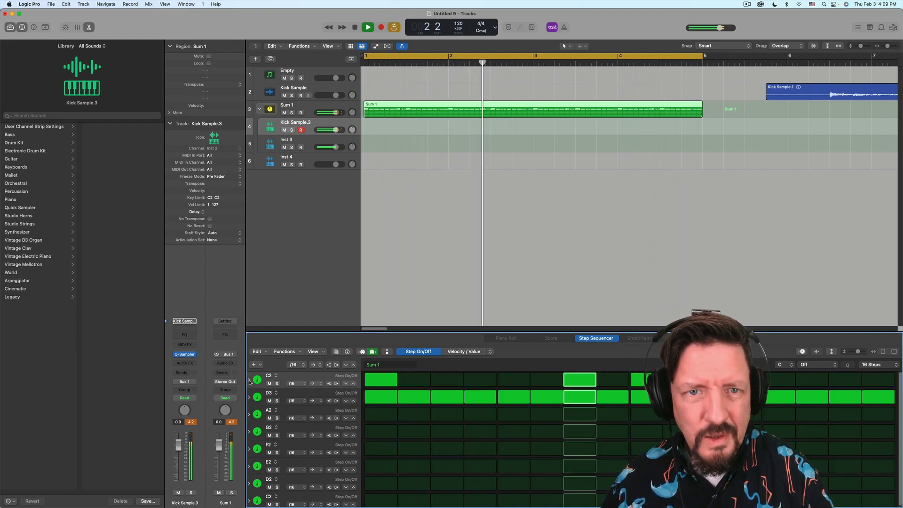
{"action": "left_click", "coordinate": [308, 163]}
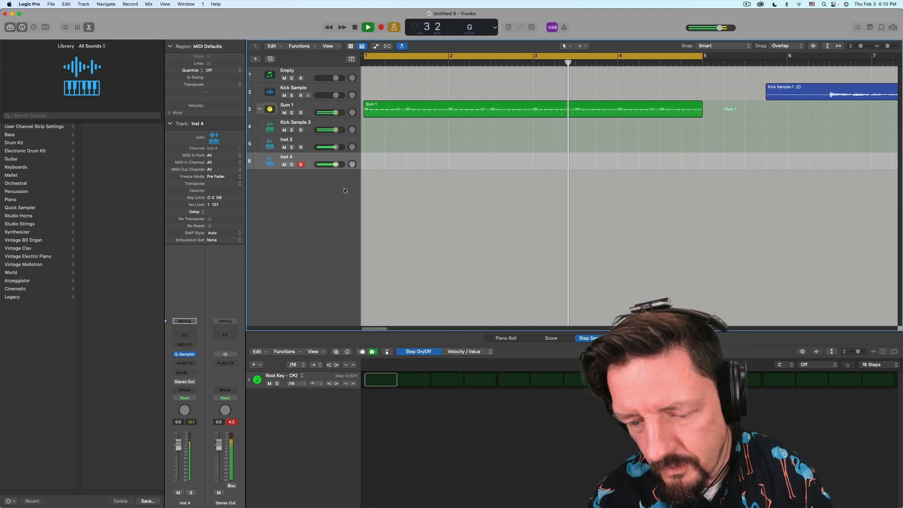
- Stop the looping Sum 1 pattern playback at bar 4
{"action": "key", "text": "space"}
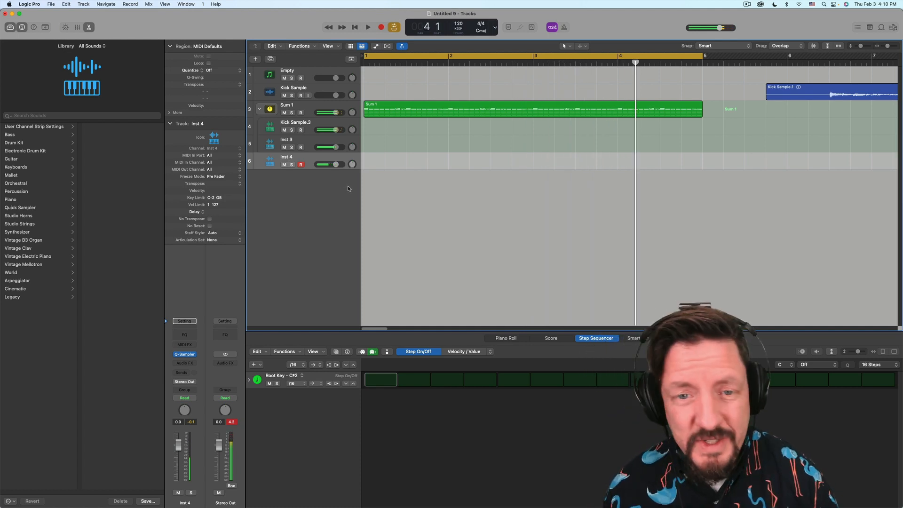